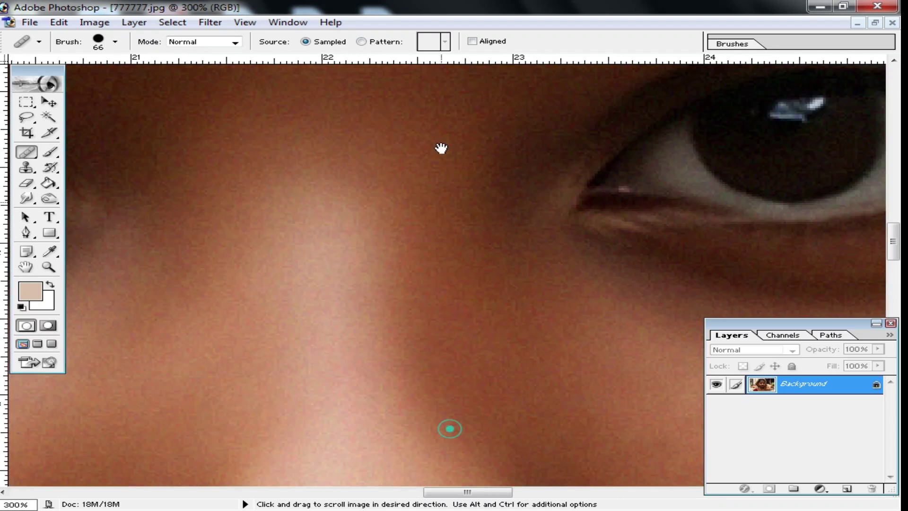
Duplicate the Background layer within the same document and name the copy 22
{"action": "left_click", "coordinate": [484, 313], "text": "alt"}
{"action": "left_click", "coordinate": [485, 314], "text": "alt"}
{"action": "left_click", "coordinate": [484, 314], "text": "alt"}
{"action": "left_click", "coordinate": [485, 314], "text": "alt"}
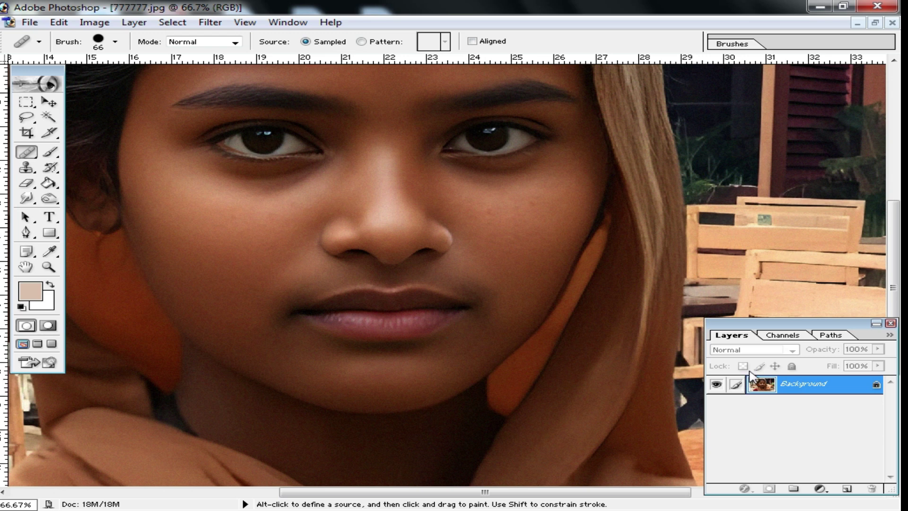
{"action": "right_click", "coordinate": [818, 393]}
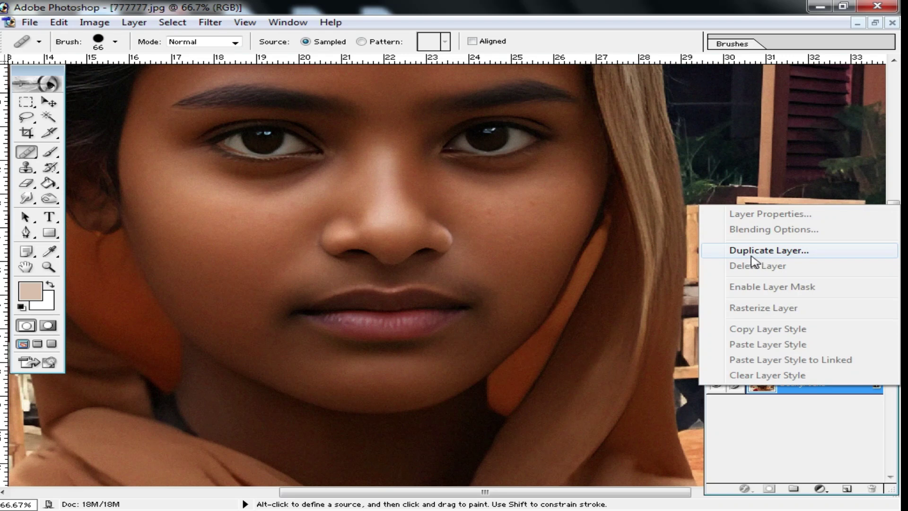
{"action": "left_click", "coordinate": [767, 252]}
{"action": "left_click_drag", "start_coordinate": [431, 244], "coordinate": [272, 240]}
{"action": "type", "text": "22"}
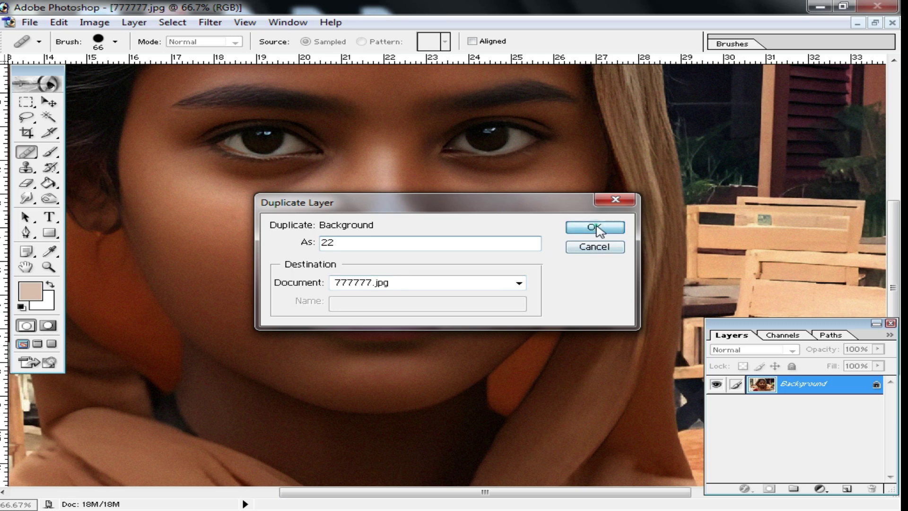
{"action": "left_click", "coordinate": [597, 229]}
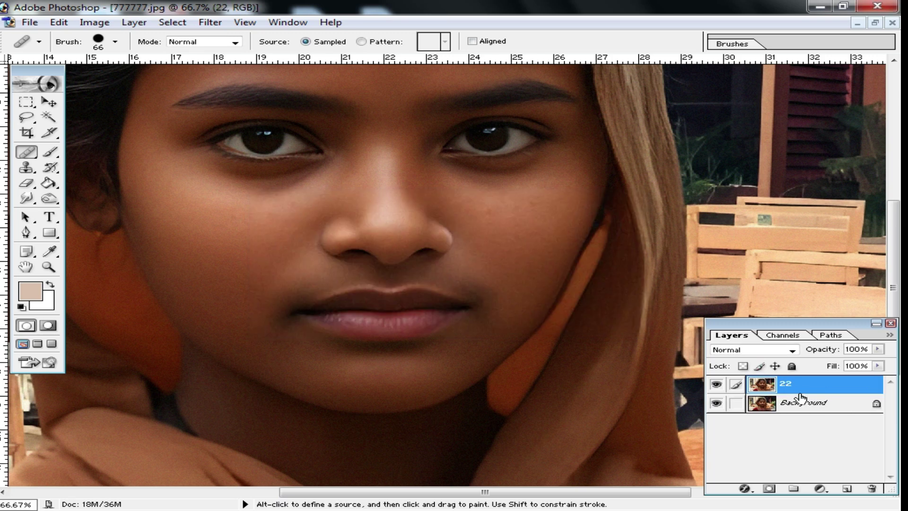
Brighten layer 22 with Levels, raising the RGB midtone input to about 1.34
{"action": "scroll", "coordinate": [380, 298], "scroll_direction": "up", "scroll_amount": 3}
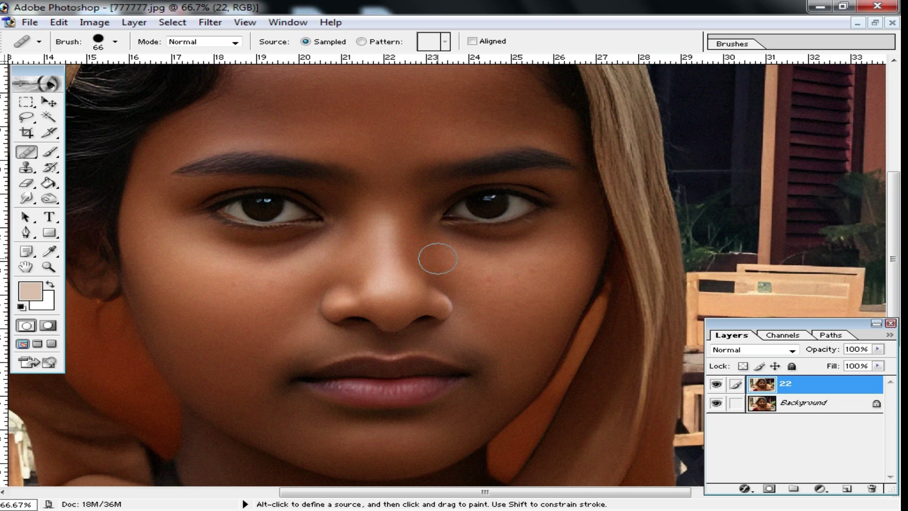
{"action": "key", "text": "ctrl"}
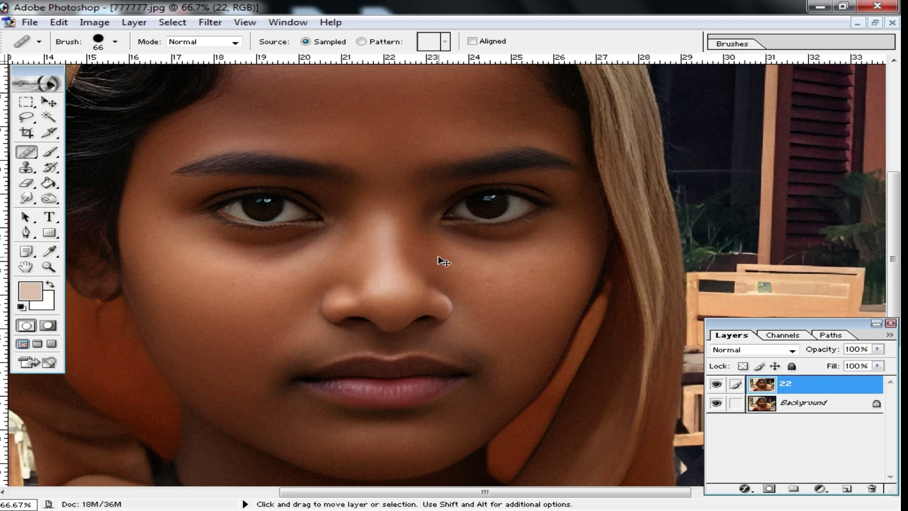
{"action": "key", "text": "ctrl+l"}
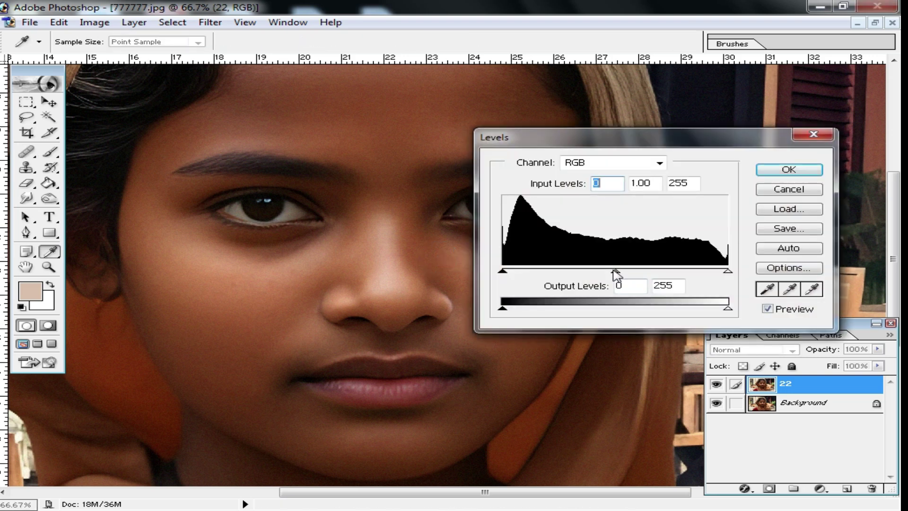
{"action": "left_click_drag", "start_coordinate": [614, 272], "coordinate": [600, 273]}
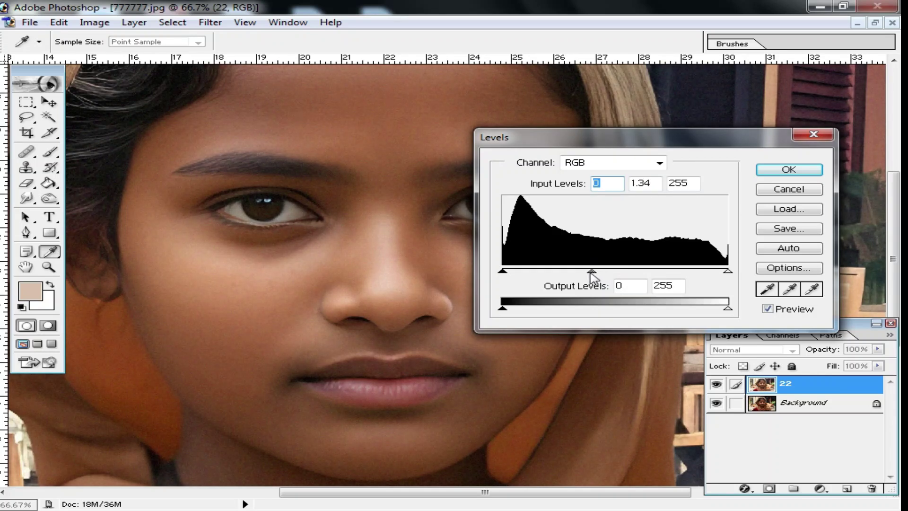
{"action": "left_click", "coordinate": [802, 165]}
Examine the brightened portrait, checking the face, the neck and the cheek skin texture up close
{"action": "left_click", "coordinate": [454, 323], "text": "ctrl+alt"}
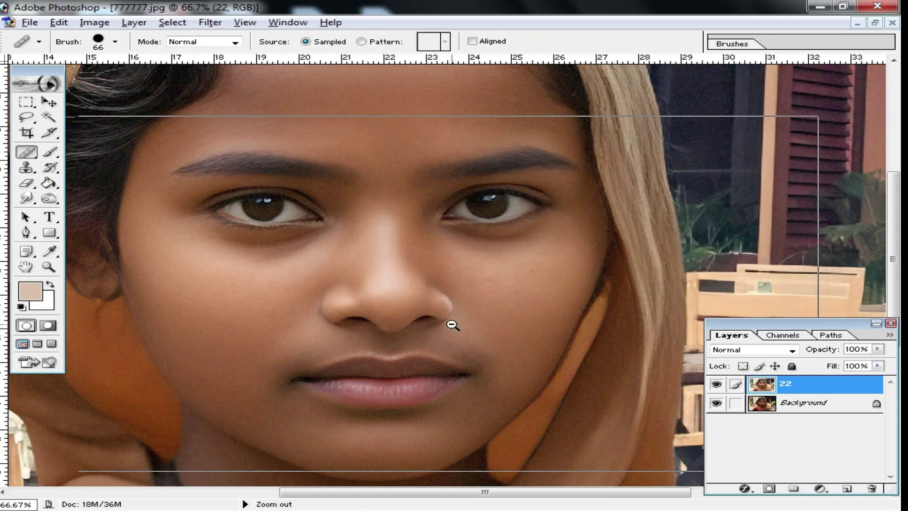
{"action": "left_click", "coordinate": [458, 322], "text": "ctrl+alt"}
{"action": "left_click", "coordinate": [467, 308], "text": "ctrl"}
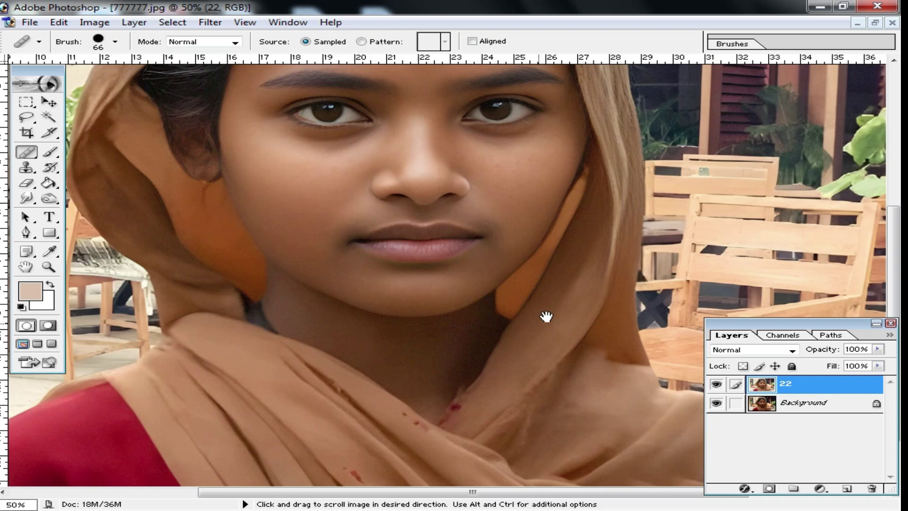
{"action": "left_click_drag", "start_coordinate": [468, 192], "coordinate": [477, 210]}
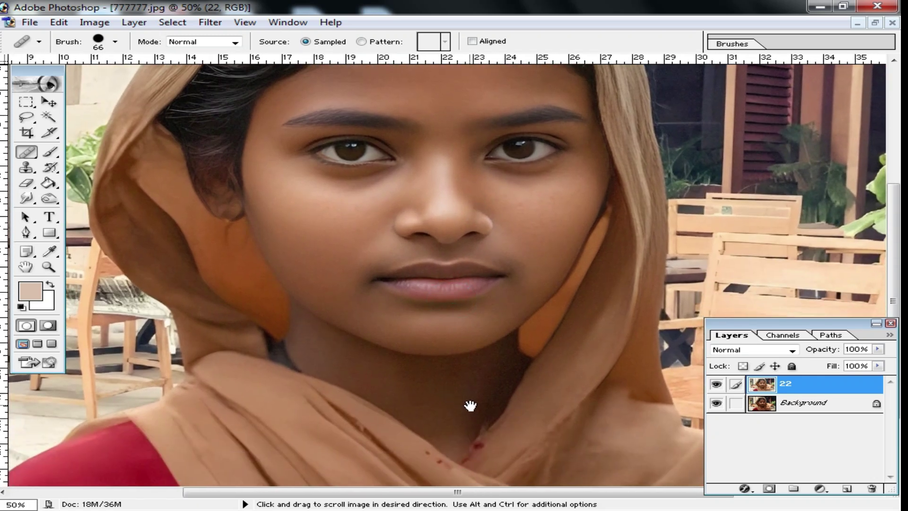
{"action": "left_click", "coordinate": [438, 387], "text": "ctrl"}
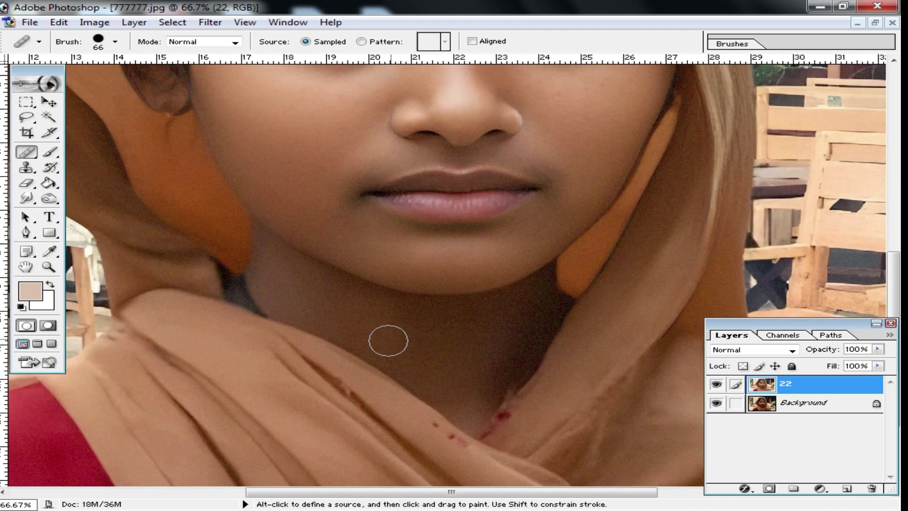
{"action": "left_click", "coordinate": [369, 255], "text": "ctrl"}
{"action": "left_click", "coordinate": [369, 256], "text": "ctrl"}
{"action": "left_click", "coordinate": [336, 253], "text": "ctrl"}
{"action": "left_click", "coordinate": [336, 253], "text": "ctrl"}
{"action": "left_click", "coordinate": [335, 253], "text": "ctrl"}
{"action": "left_click", "coordinate": [469, 225], "text": "alt"}
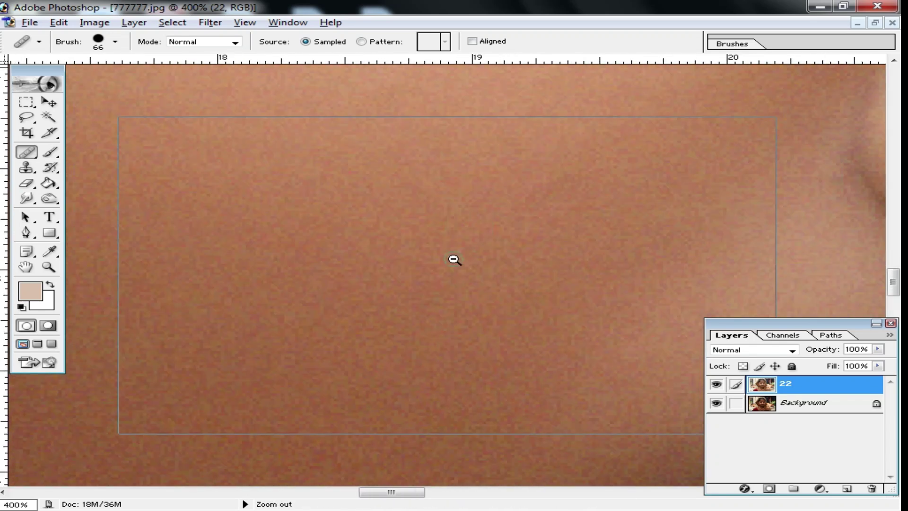
{"action": "left_click", "coordinate": [454, 259], "text": "alt"}
{"action": "left_click", "coordinate": [453, 259], "text": "alt"}
{"action": "left_click", "coordinate": [453, 259], "text": "alt"}
{"action": "left_click", "coordinate": [455, 259], "text": "alt"}
{"action": "left_click", "coordinate": [455, 260], "text": "alt"}
{"action": "left_click", "coordinate": [485, 280], "text": "alt"}
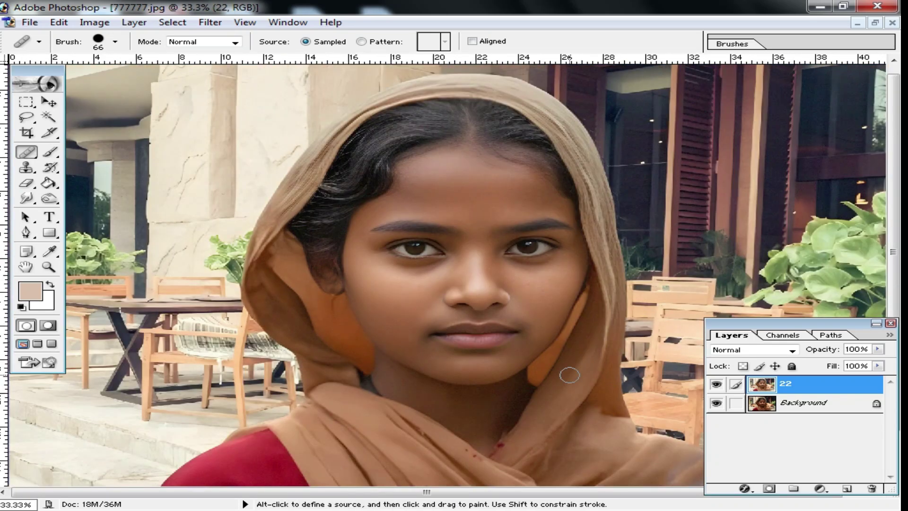
Apply the Despeckle noise filter to layer 22
{"action": "left_click", "coordinate": [220, 26]}
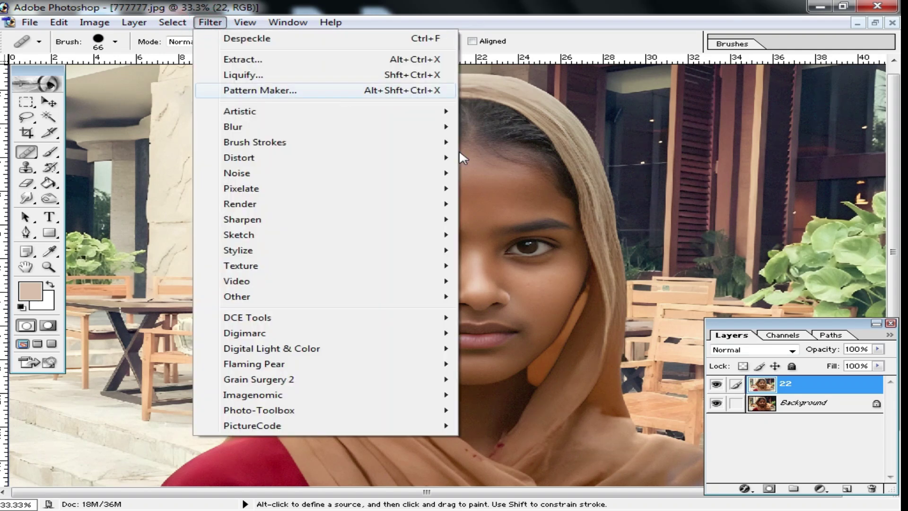
{"action": "left_click", "coordinate": [323, 175]}
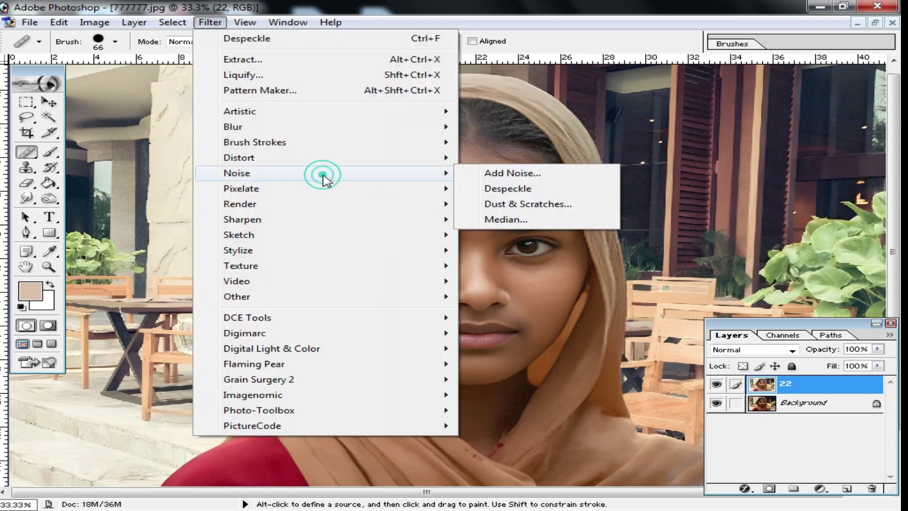
{"action": "left_click", "coordinate": [535, 192]}
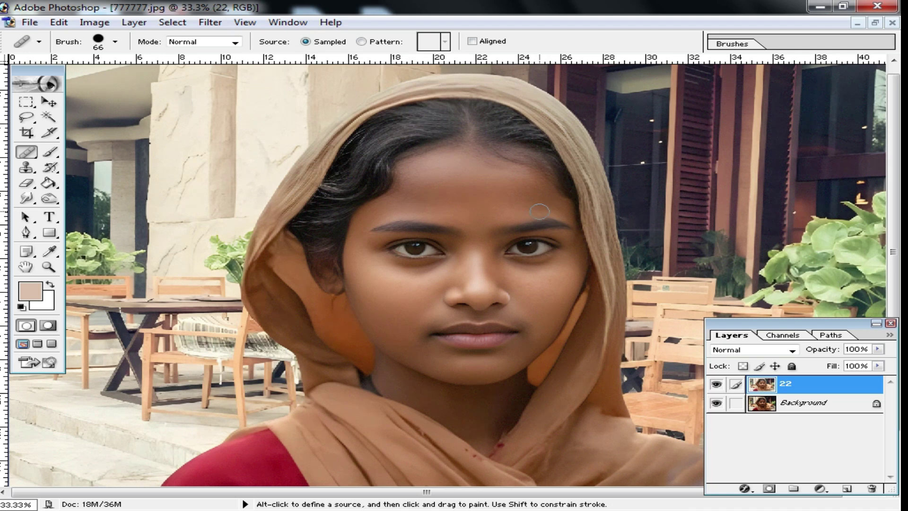
Examine the skin between the eyebrows, on the forehead and around the nose for remaining noise
{"action": "left_click", "coordinate": [485, 277], "text": "ctrl"}
{"action": "left_click", "coordinate": [483, 276], "text": "ctrl"}
{"action": "left_click", "coordinate": [448, 263], "text": "ctrl"}
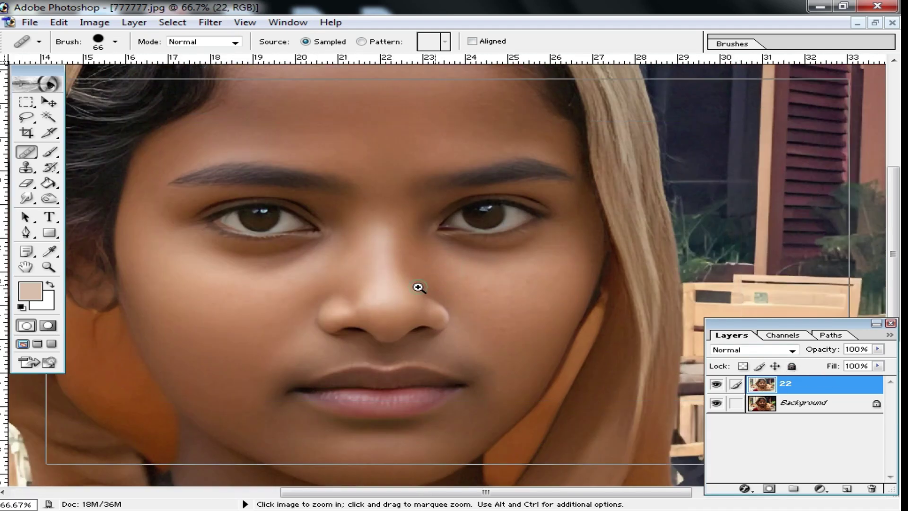
{"action": "left_click", "coordinate": [418, 286], "text": "ctrl"}
{"action": "left_click", "coordinate": [402, 282], "text": "ctrl"}
{"action": "left_click_drag", "start_coordinate": [390, 225], "coordinate": [585, 503]}
{"action": "left_click_drag", "start_coordinate": [505, 215], "coordinate": [444, 183]}
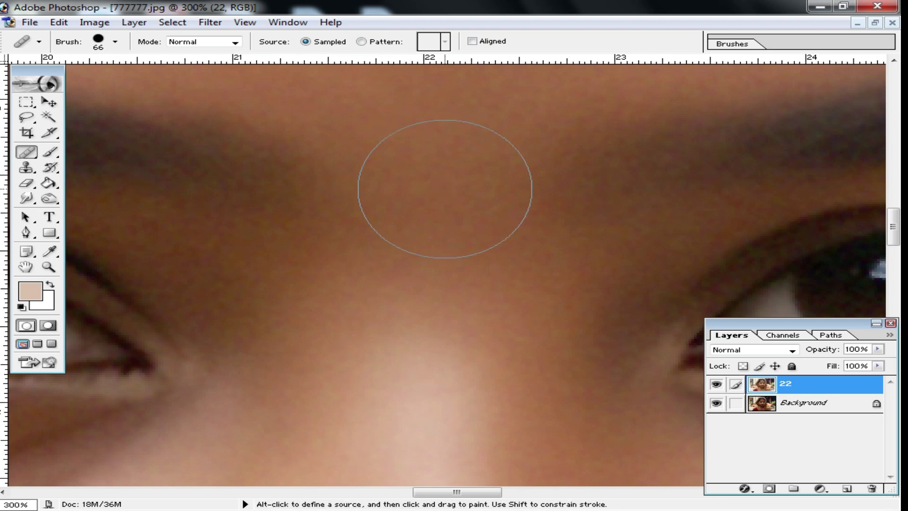
{"action": "left_click", "coordinate": [450, 200], "text": "alt"}
{"action": "left_click", "coordinate": [476, 251], "text": "alt"}
{"action": "left_click", "coordinate": [469, 250], "text": "alt"}
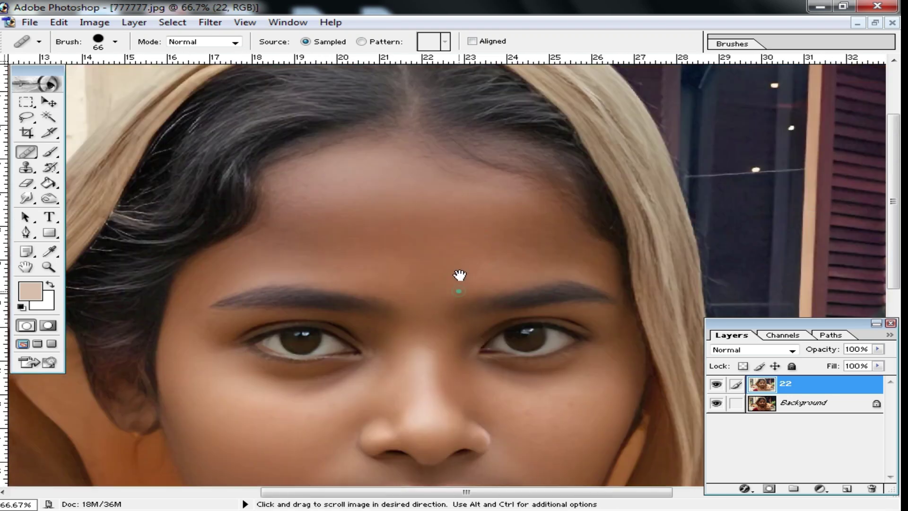
{"action": "left_click_drag", "start_coordinate": [454, 401], "coordinate": [470, 277]}
{"action": "scroll", "coordinate": [471, 265], "scroll_direction": "down", "scroll_amount": 3}
{"action": "left_click", "coordinate": [390, 239], "text": "ctrl"}
{"action": "left_click", "coordinate": [390, 239], "text": "ctrl"}
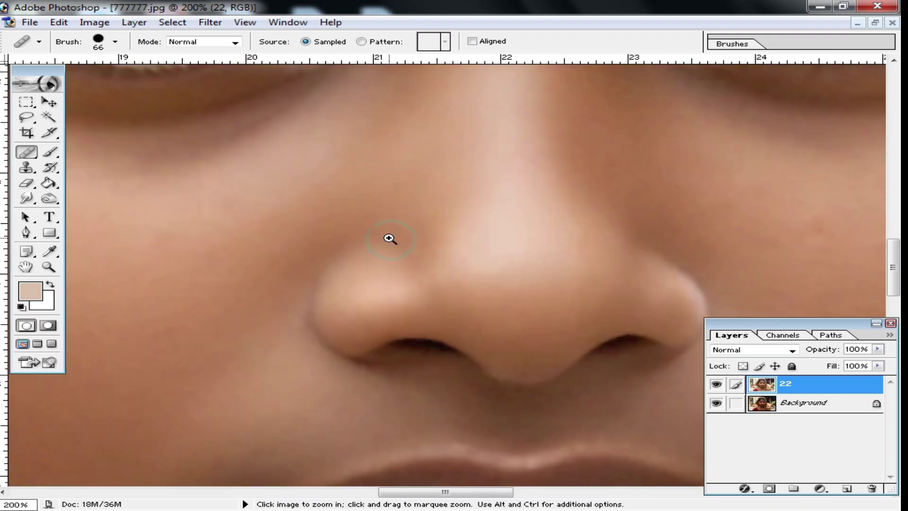
{"action": "left_click", "coordinate": [395, 238], "text": "ctrl"}
{"action": "left_click_drag", "start_coordinate": [454, 241], "coordinate": [517, 377]}
{"action": "left_click_drag", "start_coordinate": [505, 286], "coordinate": [345, 237]}
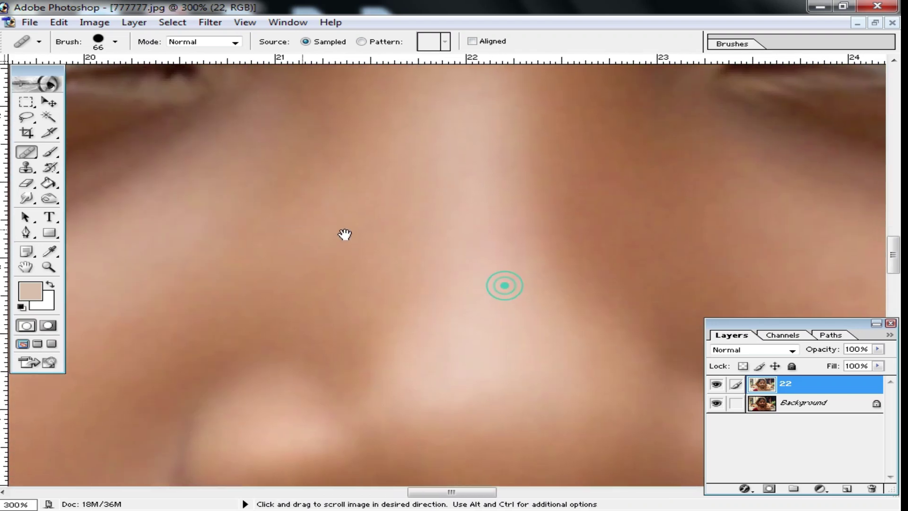
{"action": "left_click", "coordinate": [469, 262], "text": "alt"}
{"action": "left_click", "coordinate": [458, 268], "text": "alt"}
{"action": "left_click", "coordinate": [462, 265], "text": "alt"}
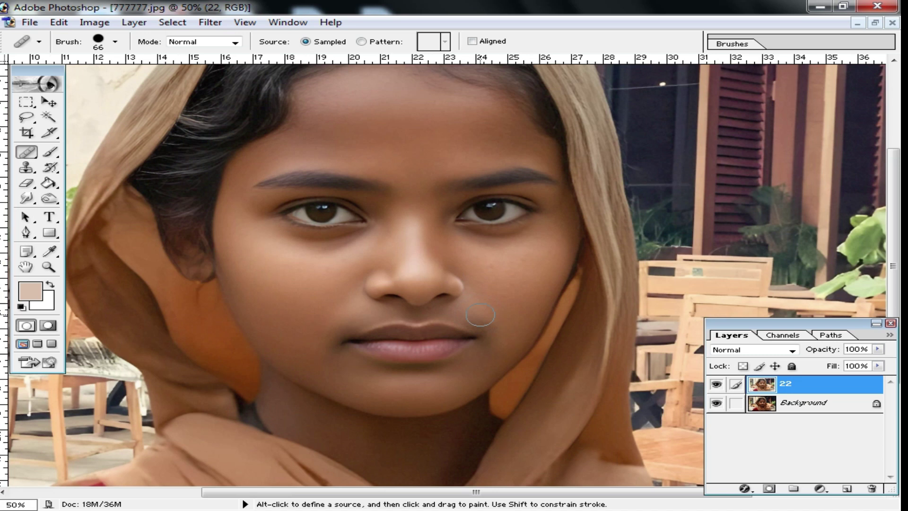
Lighten layer 22 with an RGB Curves point at input 111 and output 141
{"action": "key", "text": "ctrl"}
{"action": "key", "text": "ctrl+m"}
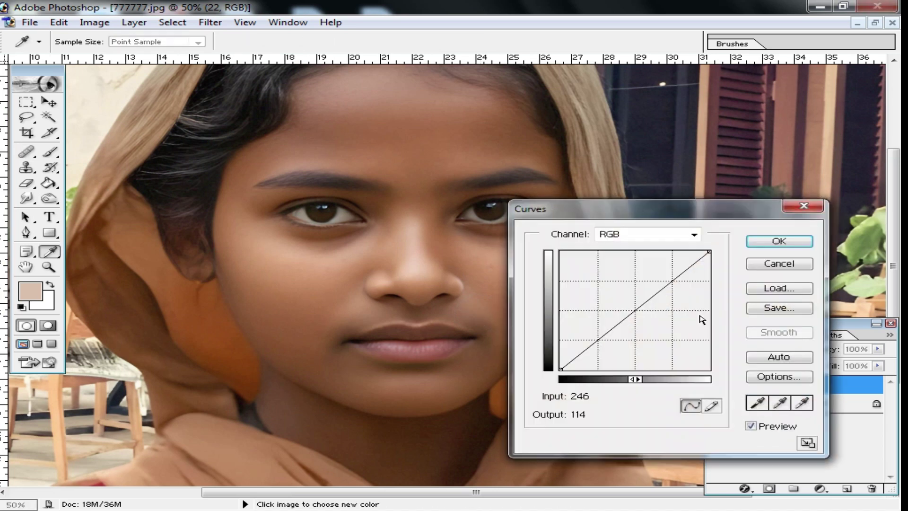
{"action": "left_click_drag", "start_coordinate": [636, 310], "coordinate": [625, 304]}
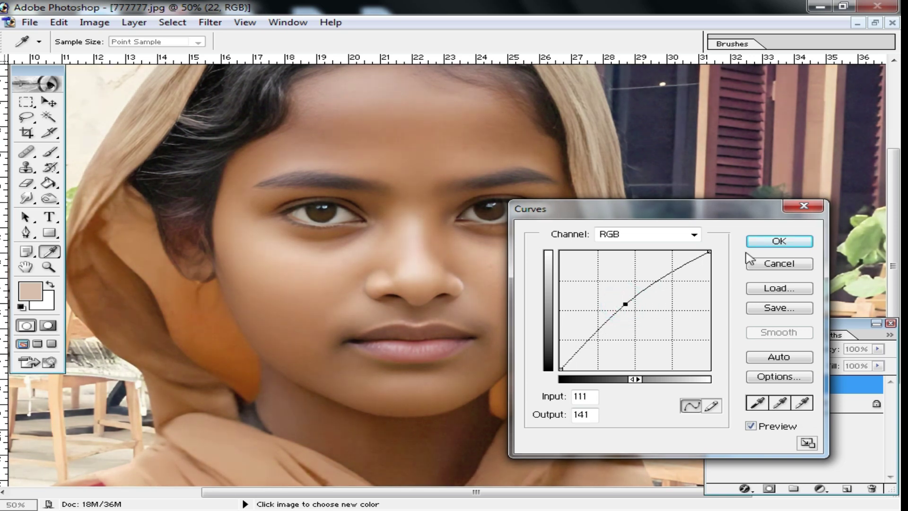
{"action": "left_click", "coordinate": [779, 241]}
Select the dark neck skin with the Magic Wand at tolerance 22, adding adjoining shadow areas until the whole neck is covered
{"action": "scroll", "coordinate": [386, 289], "scroll_direction": "down", "scroll_amount": 4}
{"action": "scroll", "coordinate": [386, 288], "scroll_direction": "down", "scroll_amount": 2}
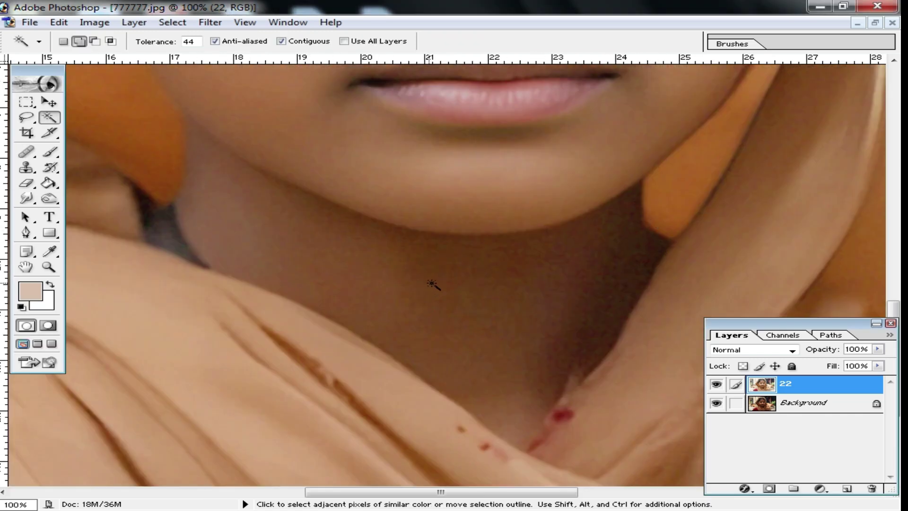
{"action": "left_click", "coordinate": [192, 41]}
{"action": "type", "text": "22"}
{"action": "left_click", "coordinate": [456, 293]}
{"action": "left_click", "coordinate": [568, 283]}
{"action": "left_click", "coordinate": [517, 385]}
{"action": "left_click", "coordinate": [515, 427]}
{"action": "left_click", "coordinate": [558, 438]}
{"action": "left_click", "coordinate": [627, 284]}
{"action": "left_click", "coordinate": [237, 212]}
{"action": "left_click", "coordinate": [197, 208]}
Subtract the stray areas on the face, around the eye and on the upper scarf from the neck selection with the Lasso
{"action": "left_click", "coordinate": [524, 259], "text": "ctrl+alt"}
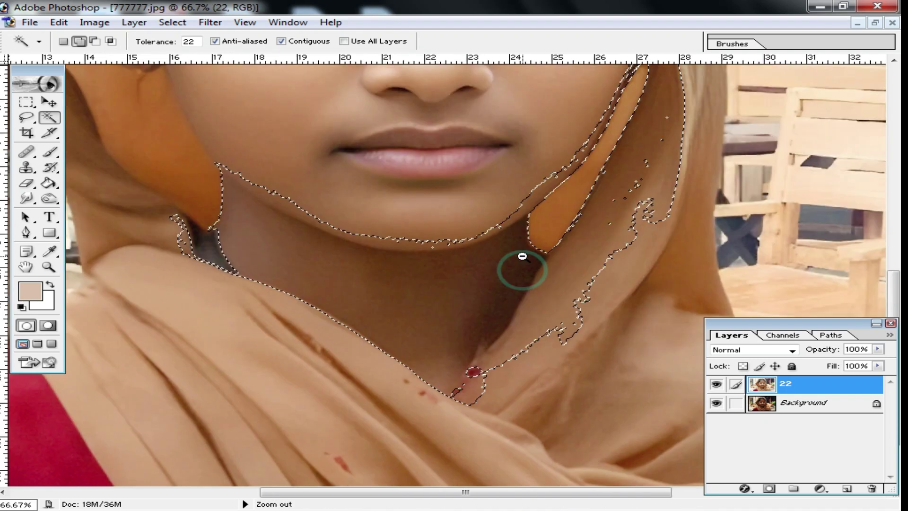
{"action": "scroll", "coordinate": [523, 259], "scroll_direction": "down", "scroll_amount": 1}
{"action": "scroll", "coordinate": [59, 124], "scroll_direction": "up", "scroll_amount": 1}
{"action": "left_click", "coordinate": [26, 117]}
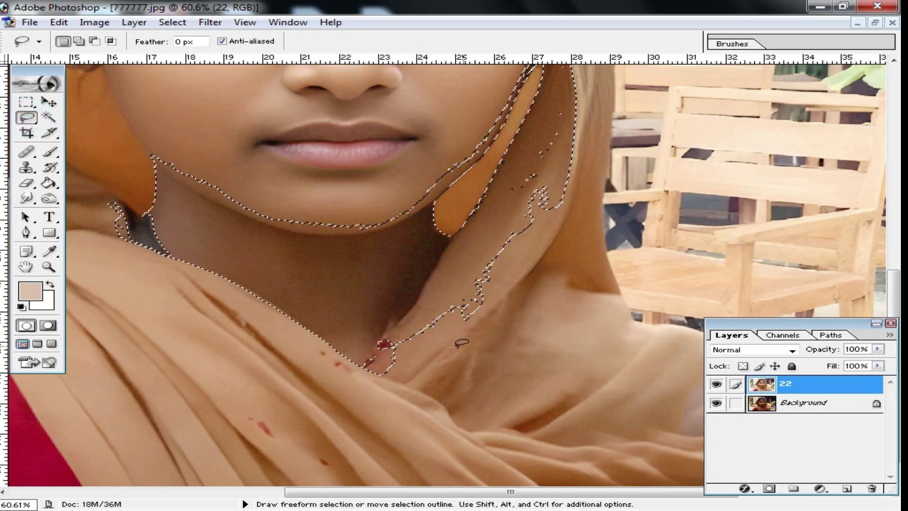
{"action": "left_click_drag", "start_coordinate": [368, 371], "coordinate": [444, 375]}
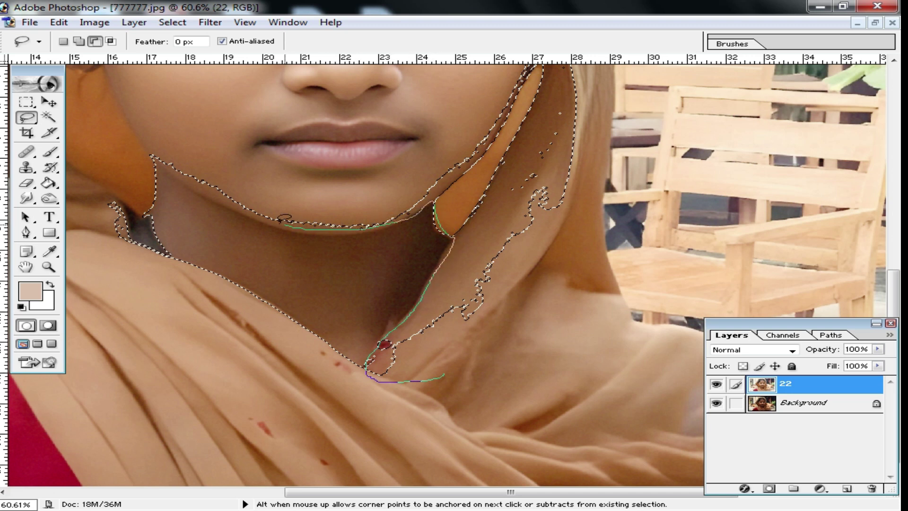
{"action": "left_click_drag", "start_coordinate": [182, 312], "coordinate": [71, 324]}
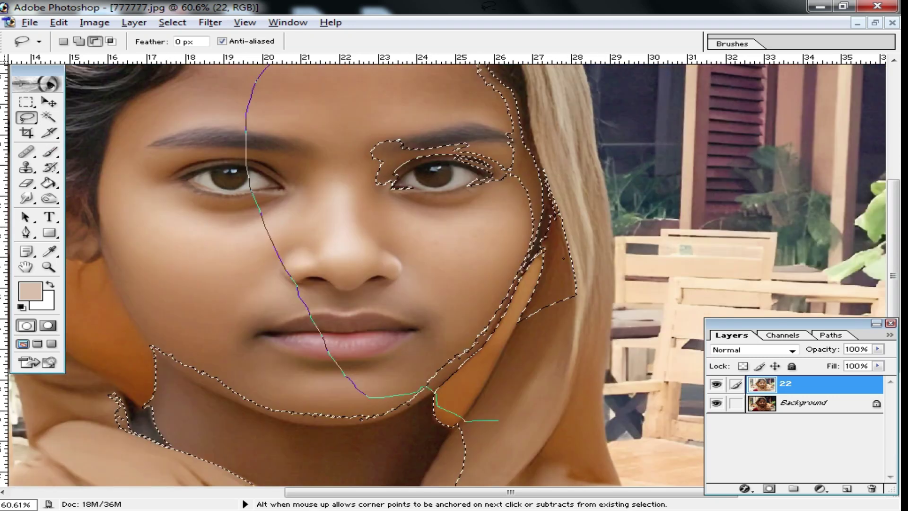
{"action": "left_click_drag", "start_coordinate": [483, 9], "coordinate": [868, 278]}
Subtract the leftover scarf area beside the neck's right edge from the selection, following the scarf fold down to the neckline
{"action": "left_click", "coordinate": [505, 266], "text": "alt"}
{"action": "left_click", "coordinate": [505, 265], "text": "alt"}
{"action": "left_click_drag", "start_coordinate": [485, 266], "coordinate": [484, 235]}
{"action": "left_click", "coordinate": [449, 337], "text": "ctrl"}
{"action": "left_click", "coordinate": [547, 357], "text": "ctrl"}
{"action": "left_click_drag", "start_coordinate": [350, 343], "coordinate": [401, 368]}
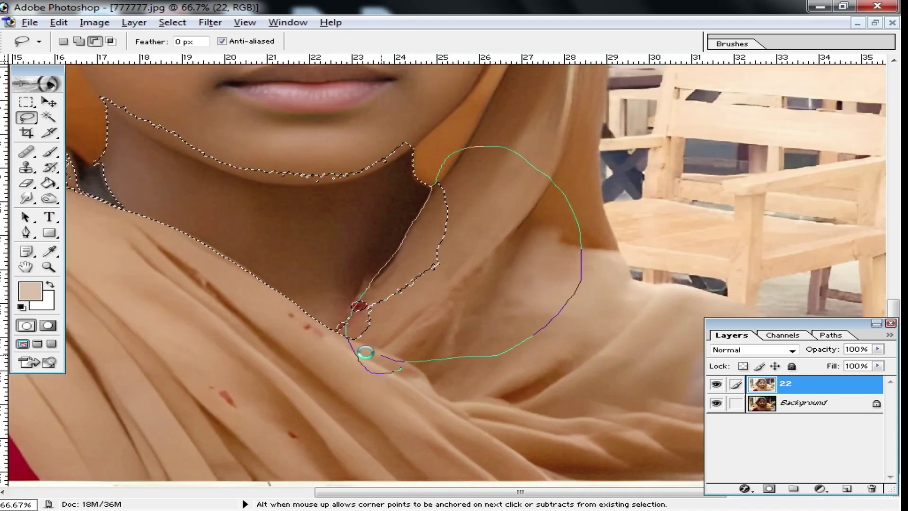
Subtract the stray dark patch between the scarf and the neck's left edge from the selection
{"action": "left_click_drag", "start_coordinate": [248, 284], "coordinate": [557, 359]}
{"action": "left_click_drag", "start_coordinate": [339, 194], "coordinate": [406, 237]}
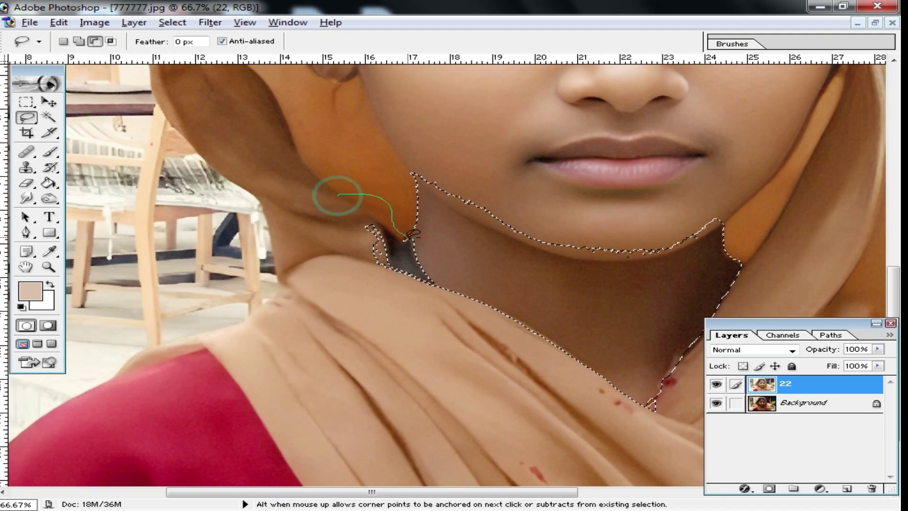
{"action": "left_click_drag", "start_coordinate": [401, 351], "coordinate": [360, 313]}
{"action": "left_click_drag", "start_coordinate": [550, 292], "coordinate": [381, 286]}
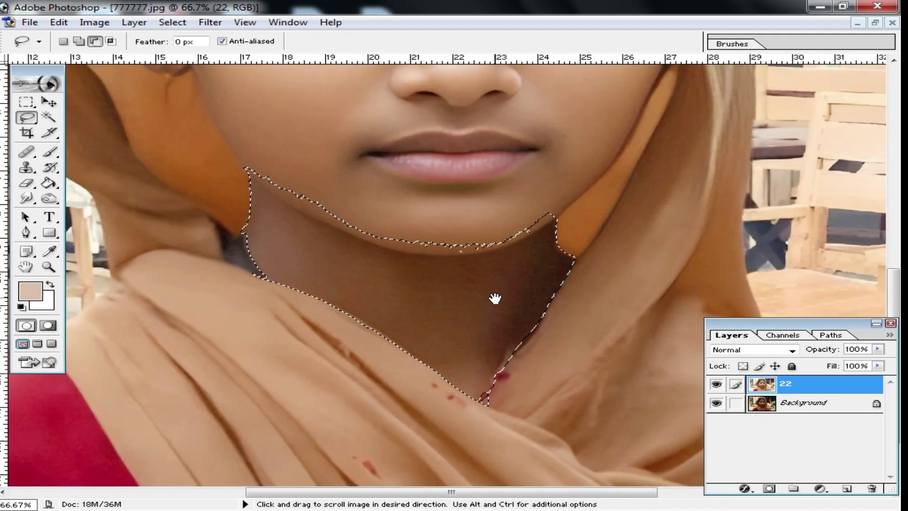
Trim the top of the neck selection with the Lasso so it follows the jawline and chin
{"action": "left_click", "coordinate": [431, 256], "text": "ctrl"}
{"action": "left_click_drag", "start_coordinate": [671, 181], "coordinate": [635, 201]}
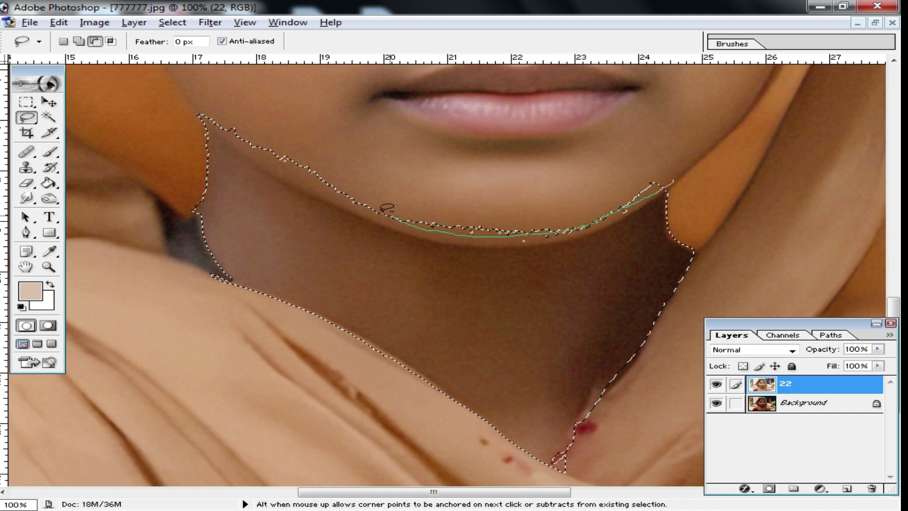
{"action": "mouse_move", "coordinate": [209, 126]}
{"action": "left_mouse_down"}
{"action": "mouse_move", "coordinate": [548, 146]}
{"action": "mouse_move", "coordinate": [674, 182]}
{"action": "left_mouse_up"}
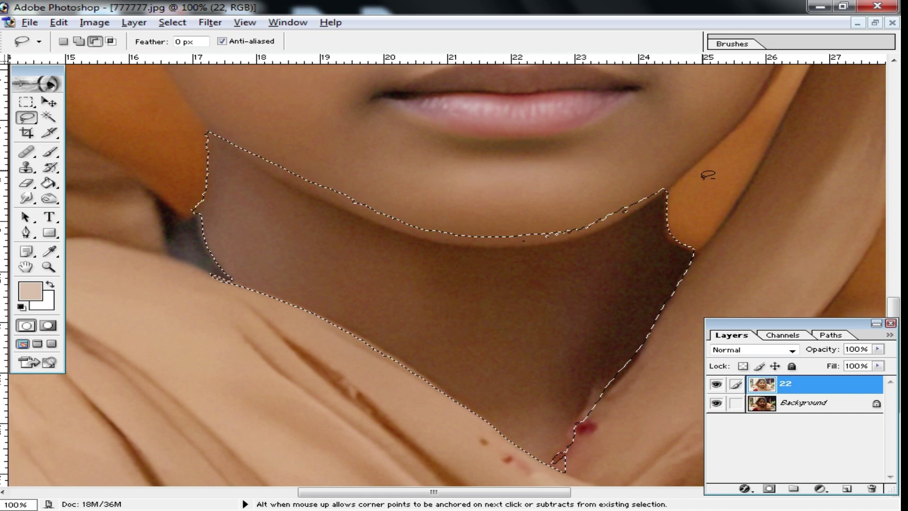
Feather the neck selection with a radius of 30 pixels
{"action": "right_click", "coordinate": [313, 234]}
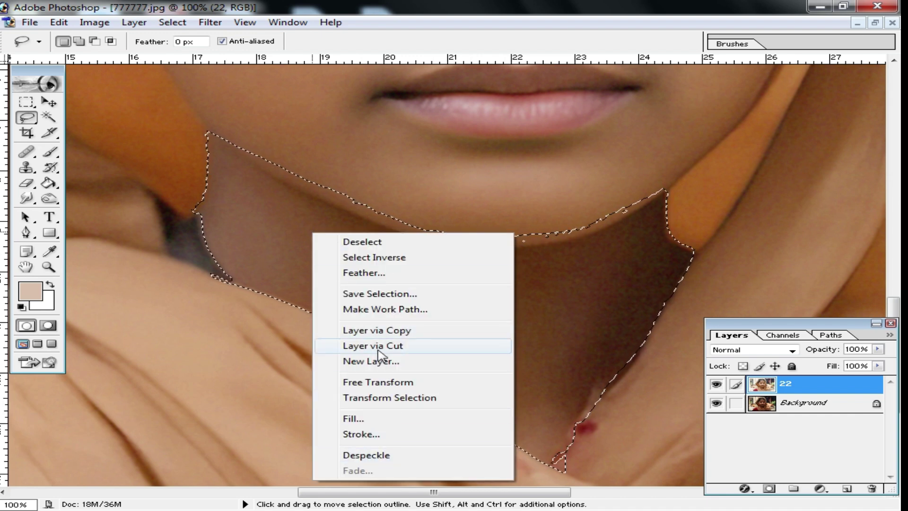
{"action": "left_click", "coordinate": [376, 273]}
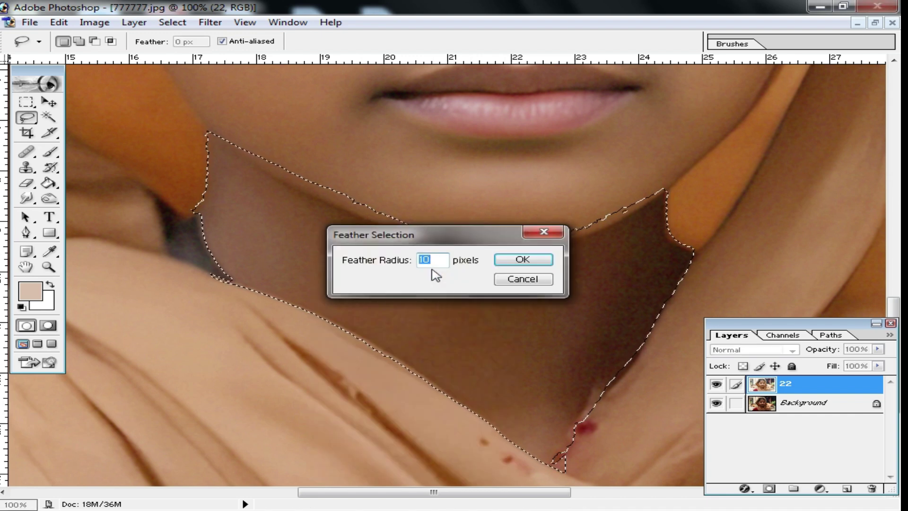
{"action": "type", "text": "30"}
{"action": "key", "text": "Return"}
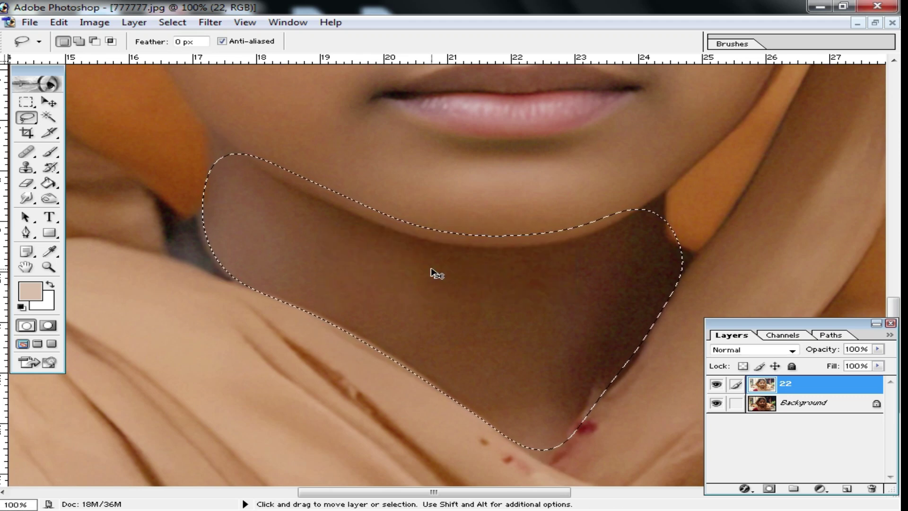
Try brightening the feathered neck selection with Levels by raising the midtone input to 1.72, and deselect it
{"action": "key", "text": "ctrl+l"}
{"action": "left_click_drag", "start_coordinate": [616, 271], "coordinate": [574, 280]}
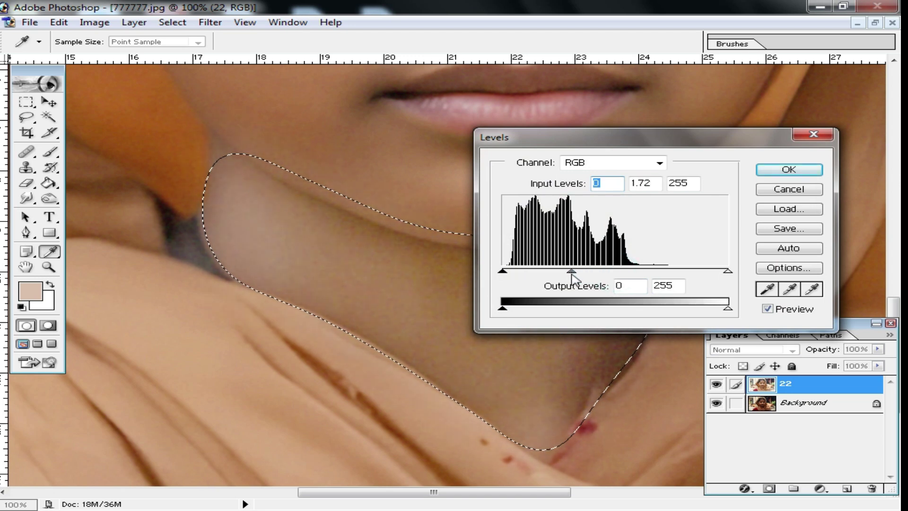
{"action": "left_click", "coordinate": [790, 172]}
{"action": "left_click", "coordinate": [558, 270], "text": "alt"}
{"action": "left_click_drag", "start_coordinate": [461, 259], "coordinate": [506, 333]}
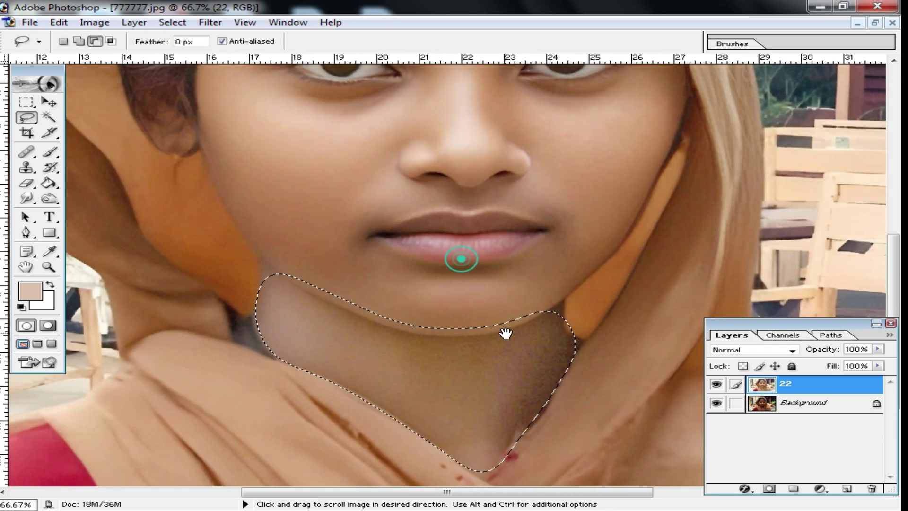
{"action": "left_click", "coordinate": [453, 290]}
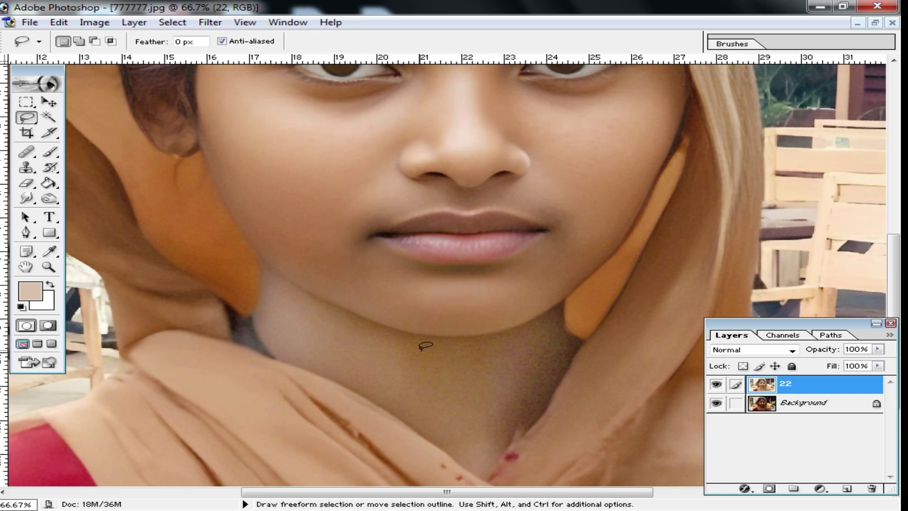
Compare the neck before and after the Levels adjustment and undo it, restoring the feathered selection
{"action": "key", "text": "ctrl+alt+z"}
{"action": "key", "text": "ctrl+alt+z"}
{"action": "key", "text": "ctrl+shift+z"}
{"action": "key", "text": "ctrl+shift+z"}
{"action": "key", "text": "ctrl+alt+z"}
{"action": "key", "text": "ctrl+alt+z"}
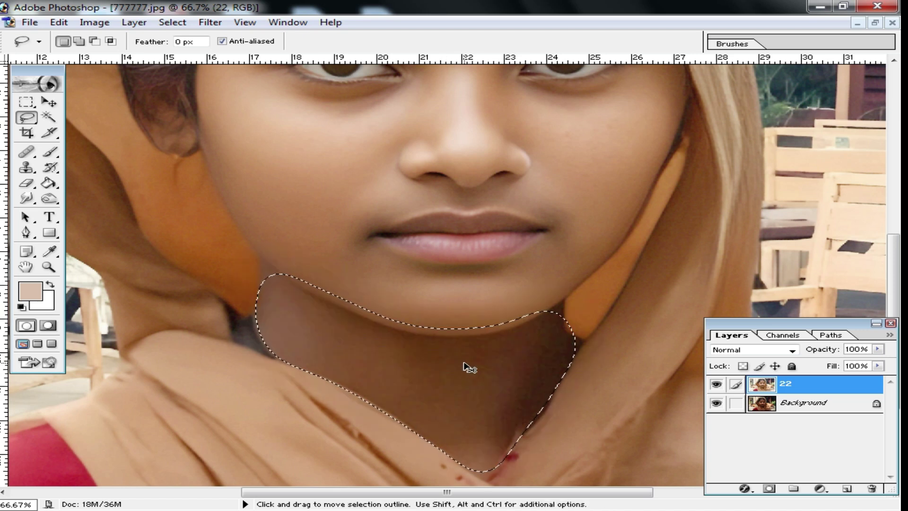
Brighten the feathered neck selection with a Curves adjustment
{"action": "key", "text": "ctrl+m"}
{"action": "left_click_drag", "start_coordinate": [631, 308], "coordinate": [621, 306]}
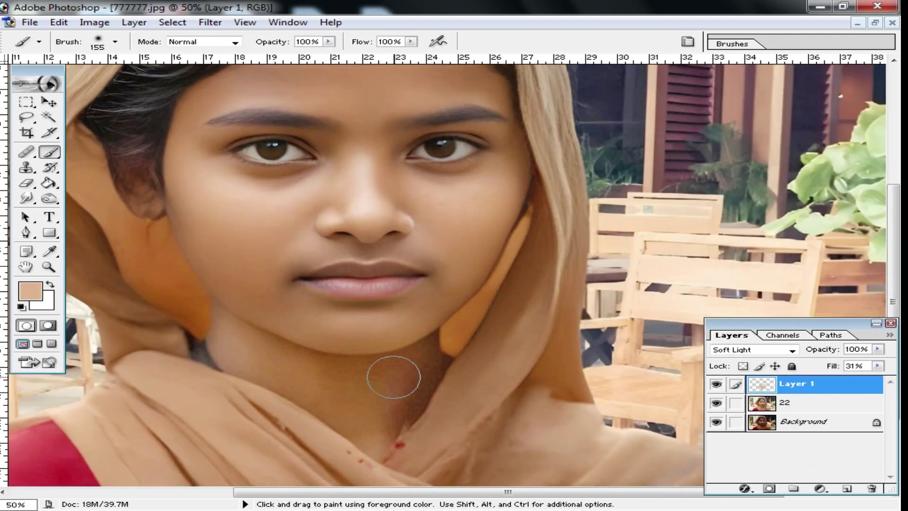
Merge the Soft Light paint layer with 31% fill down into layer 22
{"action": "scroll", "coordinate": [394, 377], "scroll_direction": "up", "scroll_amount": 3}
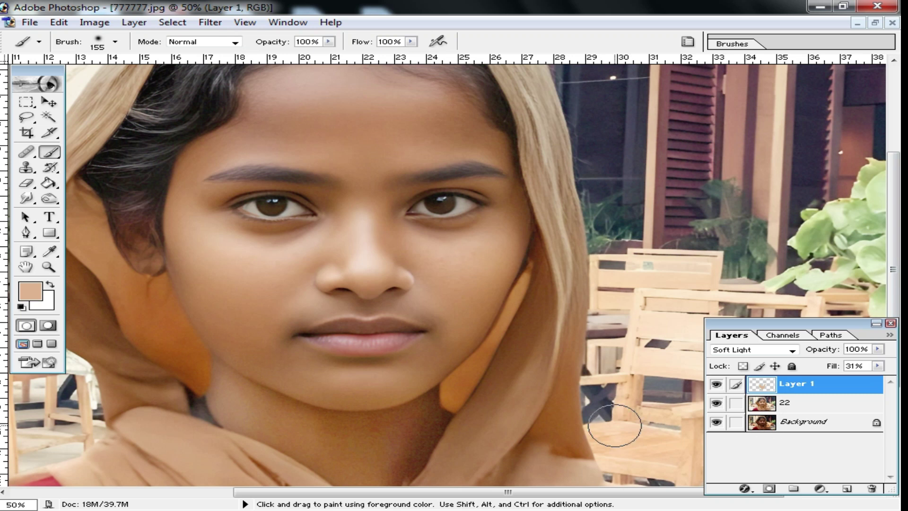
{"action": "key", "text": "ctrl+e"}
{"action": "left_click", "coordinate": [364, 300], "text": "alt"}
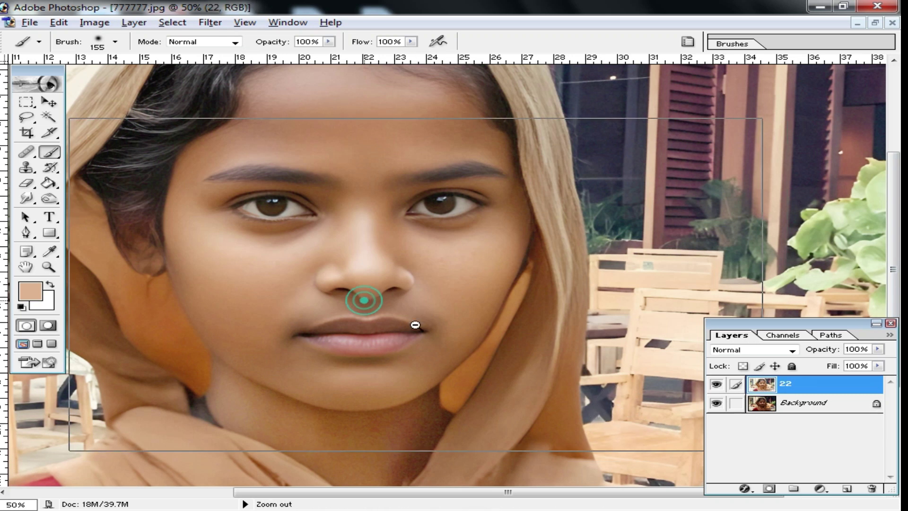
Smooth layer 22 with the Imagenomic Noiseware Professional filter using the Default settings
{"action": "left_click", "coordinate": [213, 26]}
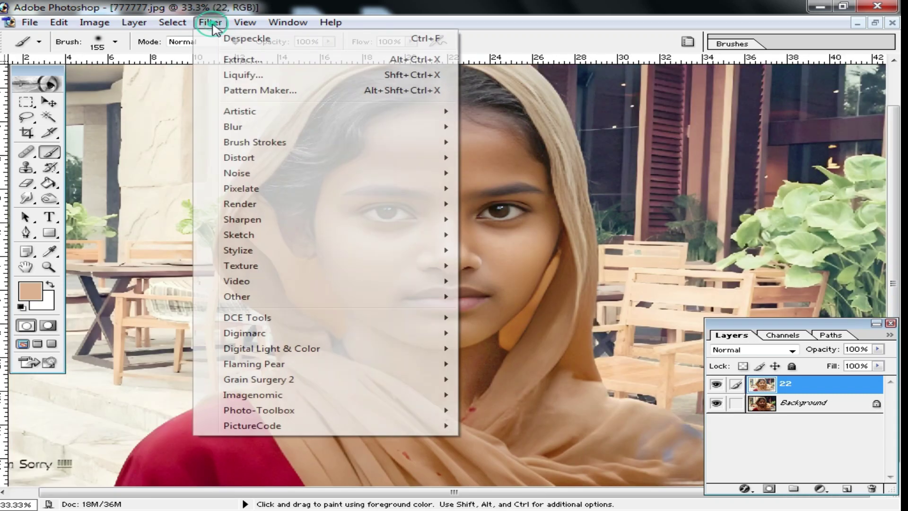
{"action": "left_click", "coordinate": [333, 396]}
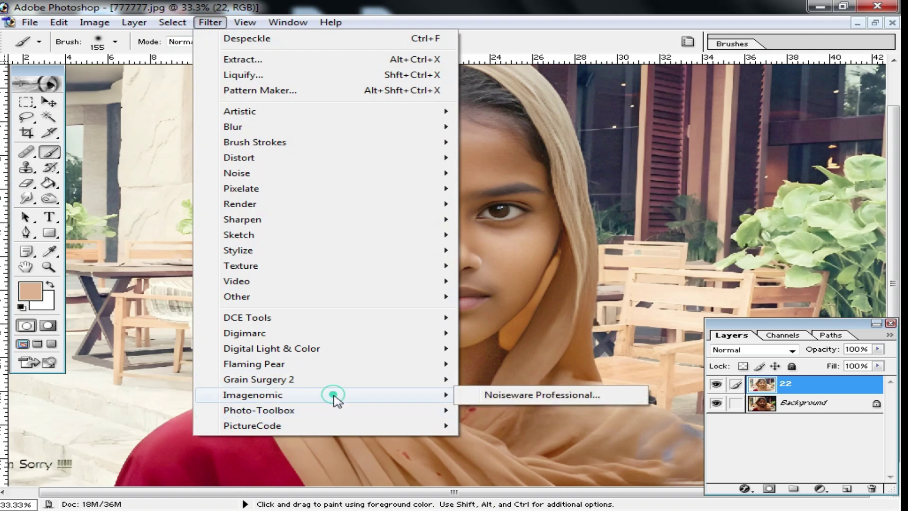
{"action": "left_click", "coordinate": [567, 396]}
{"action": "left_click_drag", "start_coordinate": [506, 377], "coordinate": [549, 317]}
{"action": "left_click_drag", "start_coordinate": [517, 404], "coordinate": [542, 332]}
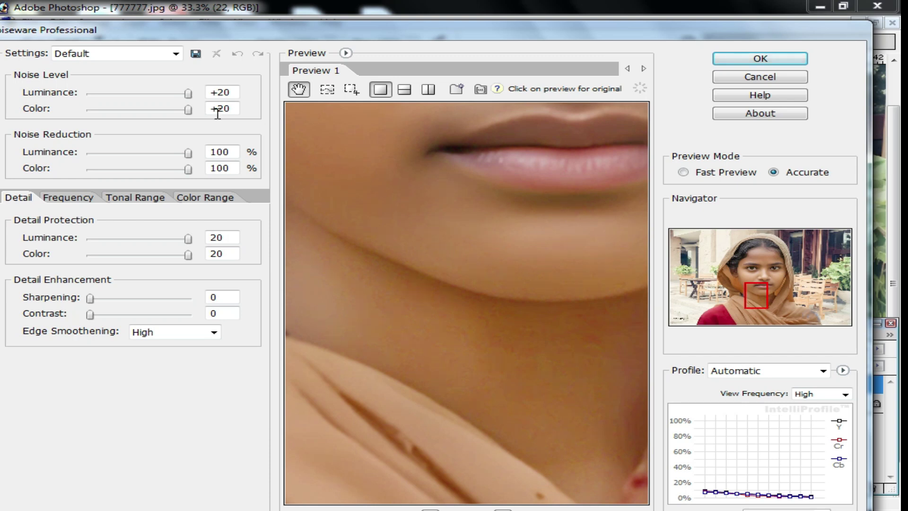
{"action": "left_click", "coordinate": [782, 60]}
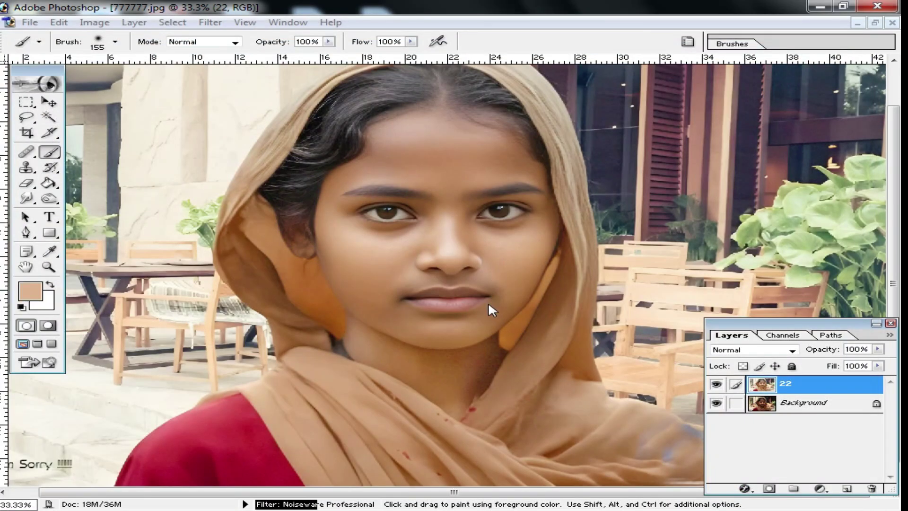
Reapply the Noiseware Professional filter to layer 22 with the same settings
{"action": "key", "text": "ctrl"}
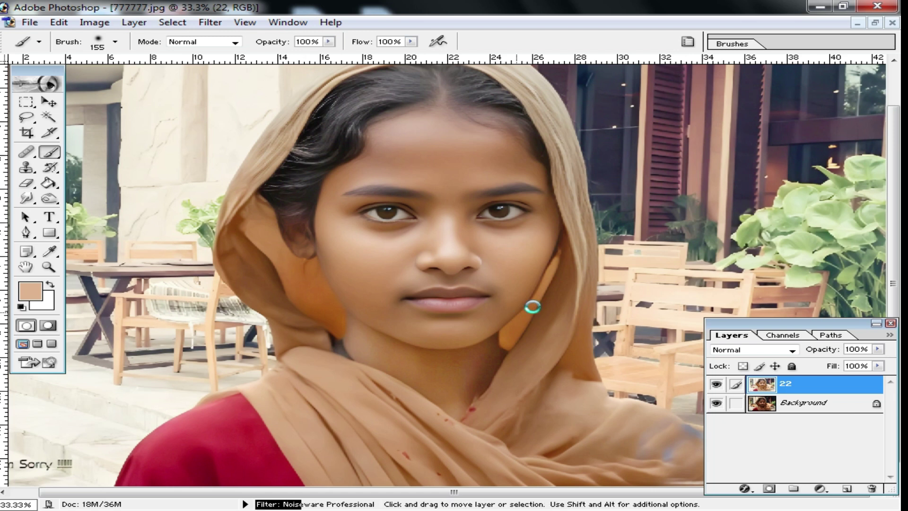
{"action": "left_click", "coordinate": [210, 23]}
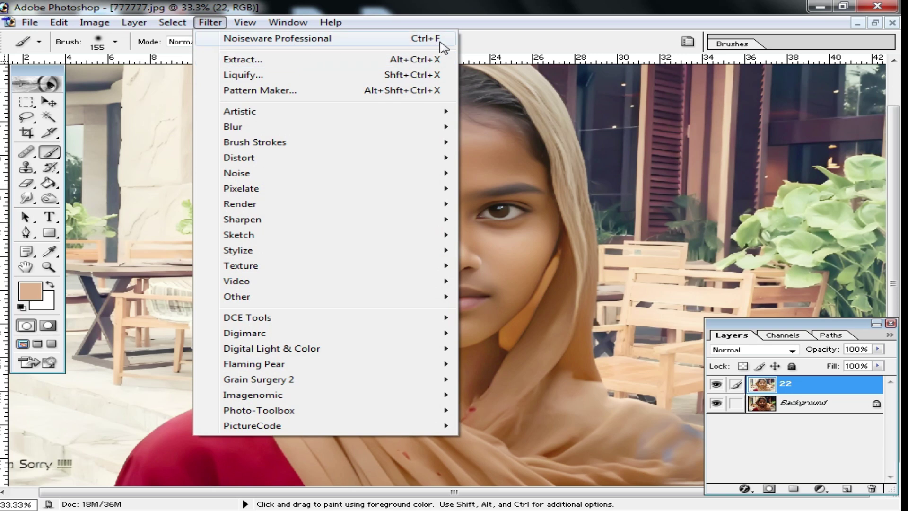
{"action": "left_click", "coordinate": [533, 41]}
Examine the smoothed skin on the face, forehead and neck up close
{"action": "left_click", "coordinate": [451, 288], "text": "ctrl"}
{"action": "left_click", "coordinate": [447, 286], "text": "ctrl"}
{"action": "left_click", "coordinate": [442, 285], "text": "ctrl"}
{"action": "left_click_drag", "start_coordinate": [482, 215], "coordinate": [486, 412]}
{"action": "left_click", "coordinate": [479, 311], "text": "alt"}
{"action": "left_click", "coordinate": [480, 311], "text": "alt"}
{"action": "mouse_move", "coordinate": [475, 314]}
{"action": "left_mouse_down"}
{"action": "mouse_move", "coordinate": [463, 295]}
{"action": "mouse_move", "coordinate": [490, 296]}
{"action": "mouse_move", "coordinate": [474, 322]}
{"action": "left_mouse_up"}
{"action": "left_click_drag", "start_coordinate": [470, 289], "coordinate": [457, 302]}
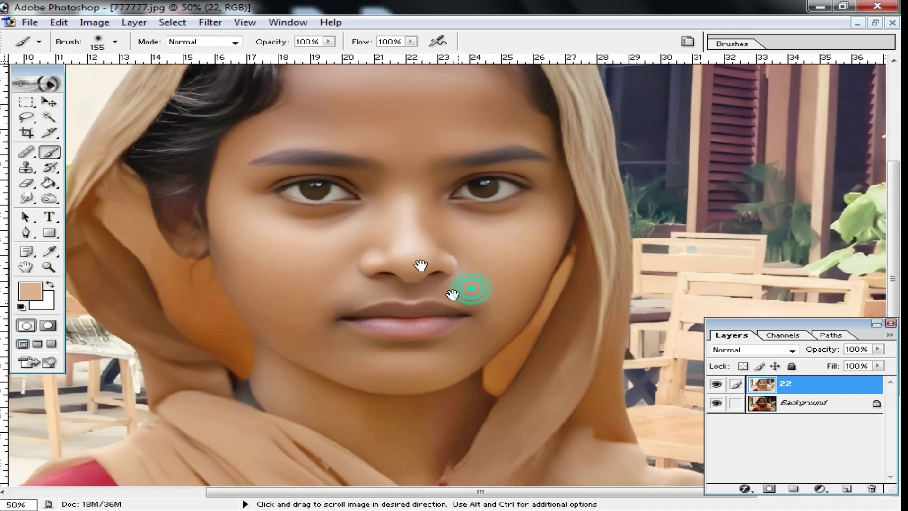
{"action": "scroll", "coordinate": [423, 271], "scroll_direction": "up", "scroll_amount": 2}
{"action": "scroll", "coordinate": [423, 270], "scroll_direction": "up", "scroll_amount": 2}
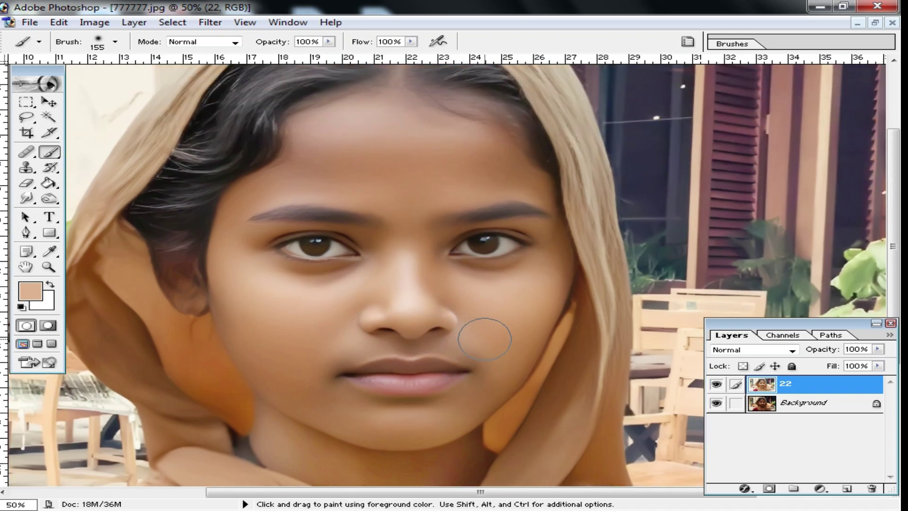
{"action": "scroll", "coordinate": [484, 338], "scroll_direction": "down", "scroll_amount": 1}
{"action": "scroll", "coordinate": [637, 366], "scroll_direction": "down", "scroll_amount": 1}
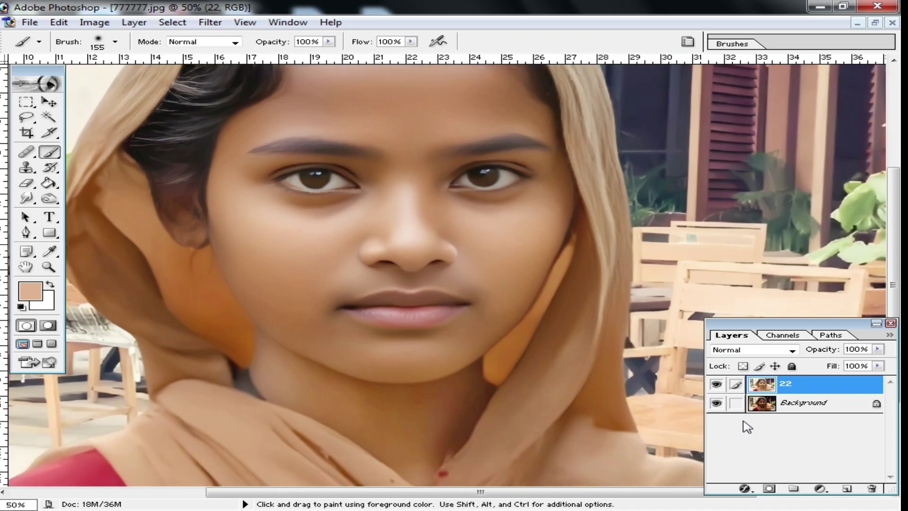
Add a new empty layer above layer 22 and undo a trial brush stroke beside the nose
{"action": "left_click", "coordinate": [847, 489]}
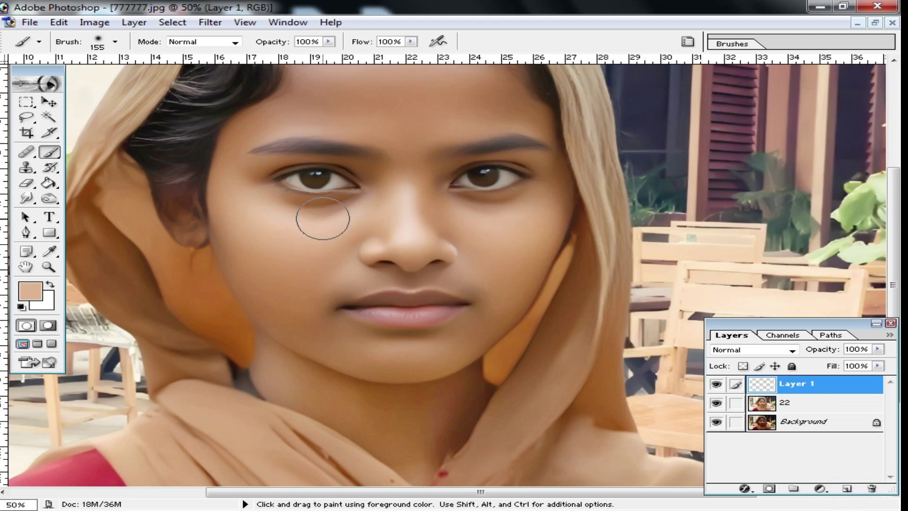
{"action": "mouse_move", "coordinate": [380, 233]}
{"action": "left_mouse_down"}
{"action": "mouse_move", "coordinate": [371, 272]}
{"action": "mouse_move", "coordinate": [371, 248]}
{"action": "left_mouse_up"}
{"action": "key", "text": "ctrl+z"}
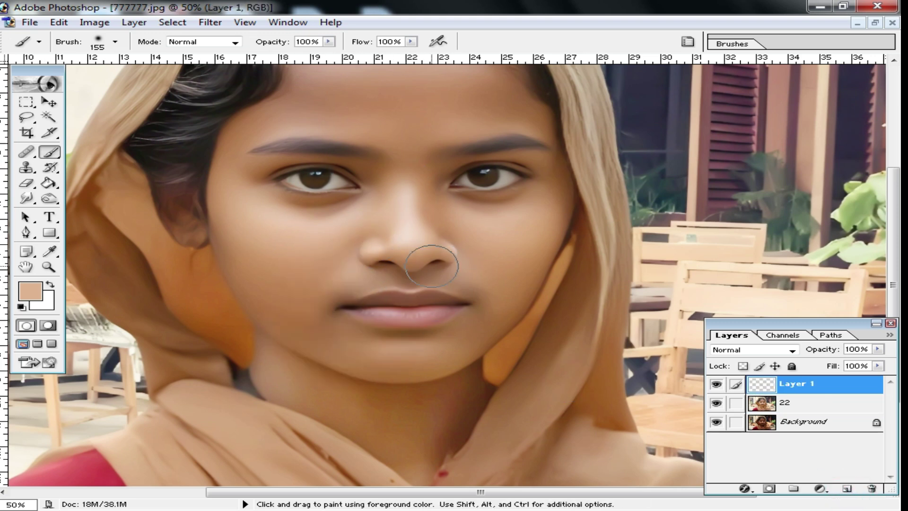
Sample the light skin tone from the cheek and paint it over the whole face and neck on the new layer
{"action": "key", "text": "alt"}
{"action": "left_click", "coordinate": [515, 225], "text": "alt"}
{"action": "left_click", "coordinate": [515, 226]}
{"action": "scroll", "coordinate": [421, 236], "scroll_direction": "up", "scroll_amount": 3}
{"action": "mouse_move", "coordinate": [418, 238]}
{"action": "left_mouse_down"}
{"action": "mouse_move", "coordinate": [436, 183]}
{"action": "mouse_move", "coordinate": [471, 186]}
{"action": "mouse_move", "coordinate": [358, 163]}
{"action": "mouse_move", "coordinate": [353, 179]}
{"action": "mouse_move", "coordinate": [340, 132]}
{"action": "mouse_move", "coordinate": [285, 169]}
{"action": "mouse_move", "coordinate": [453, 149]}
{"action": "mouse_move", "coordinate": [538, 195]}
{"action": "mouse_move", "coordinate": [487, 353]}
{"action": "mouse_move", "coordinate": [507, 312]}
{"action": "mouse_move", "coordinate": [453, 292]}
{"action": "mouse_move", "coordinate": [417, 311]}
{"action": "mouse_move", "coordinate": [412, 331]}
{"action": "mouse_move", "coordinate": [480, 354]}
{"action": "mouse_move", "coordinate": [509, 332]}
{"action": "mouse_move", "coordinate": [466, 395]}
{"action": "mouse_move", "coordinate": [448, 405]}
{"action": "mouse_move", "coordinate": [513, 349]}
{"action": "mouse_move", "coordinate": [449, 409]}
{"action": "mouse_move", "coordinate": [323, 408]}
{"action": "mouse_move", "coordinate": [288, 377]}
{"action": "left_mouse_up"}
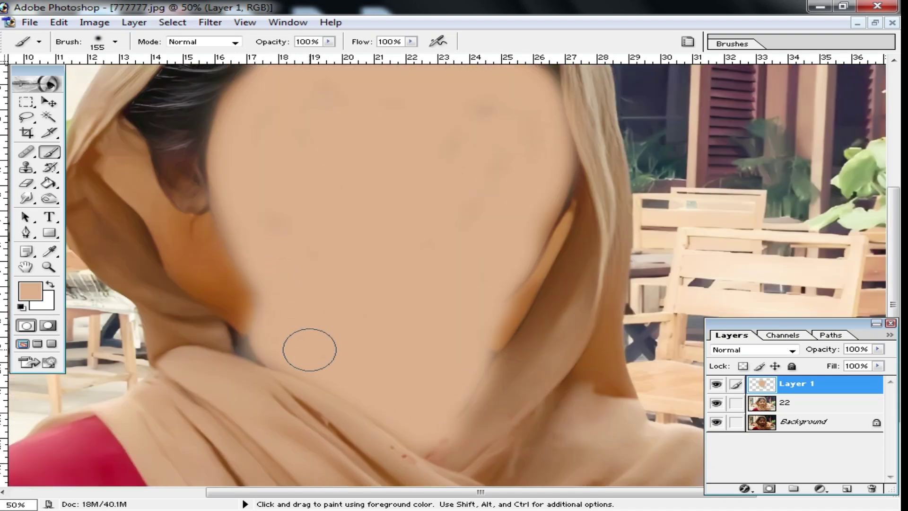
{"action": "left_click_drag", "start_coordinate": [478, 182], "coordinate": [534, 109]}
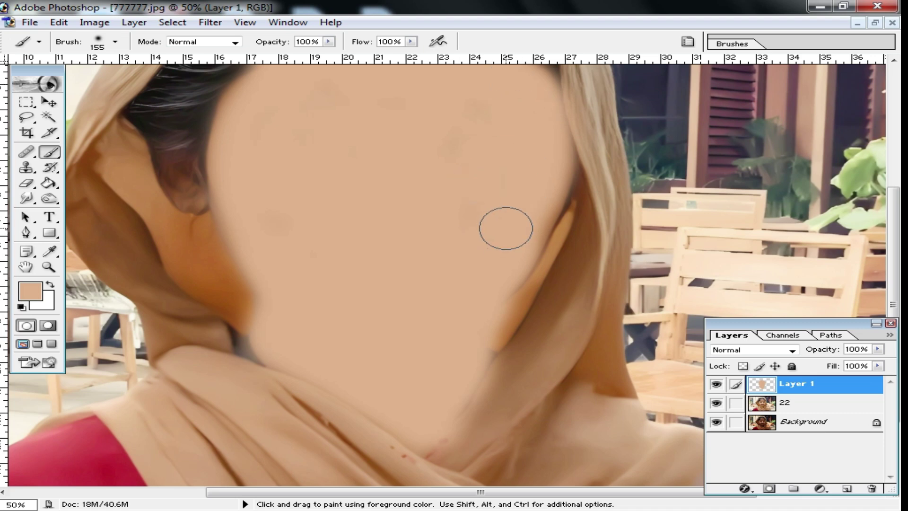
Set the painted skin layer's blend mode to Soft Light and its fill to 45%
{"action": "left_click", "coordinate": [770, 353]}
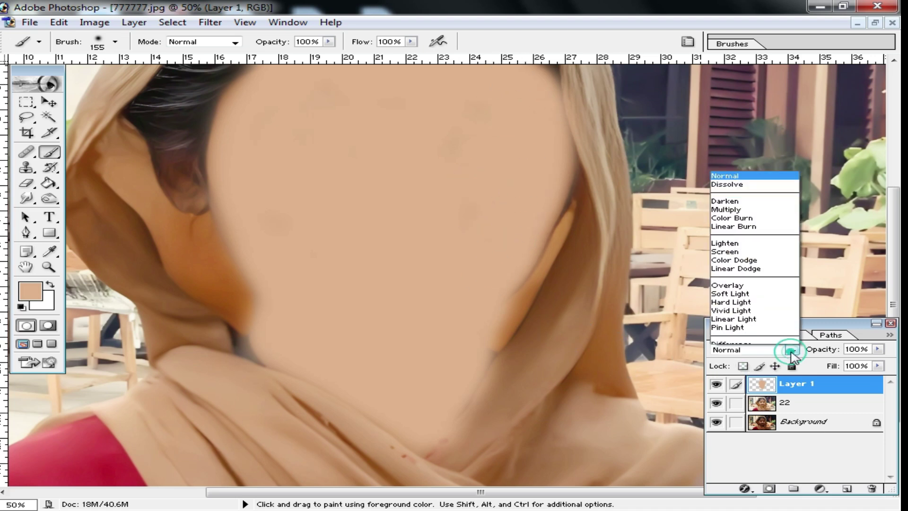
{"action": "left_click", "coordinate": [732, 239]}
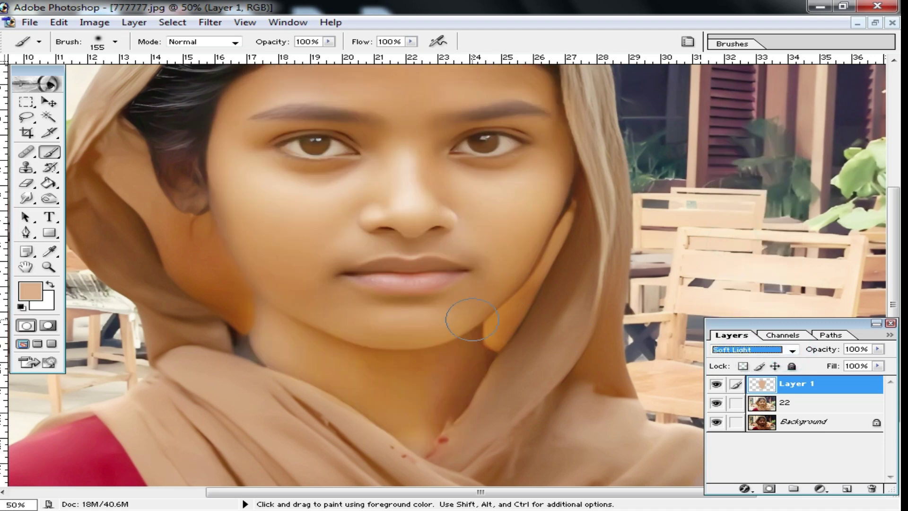
{"action": "scroll", "coordinate": [462, 322], "scroll_direction": "up", "scroll_amount": 1}
{"action": "scroll", "coordinate": [444, 290], "scroll_direction": "up", "scroll_amount": 1}
{"action": "scroll", "coordinate": [377, 395], "scroll_direction": "down", "scroll_amount": 3}
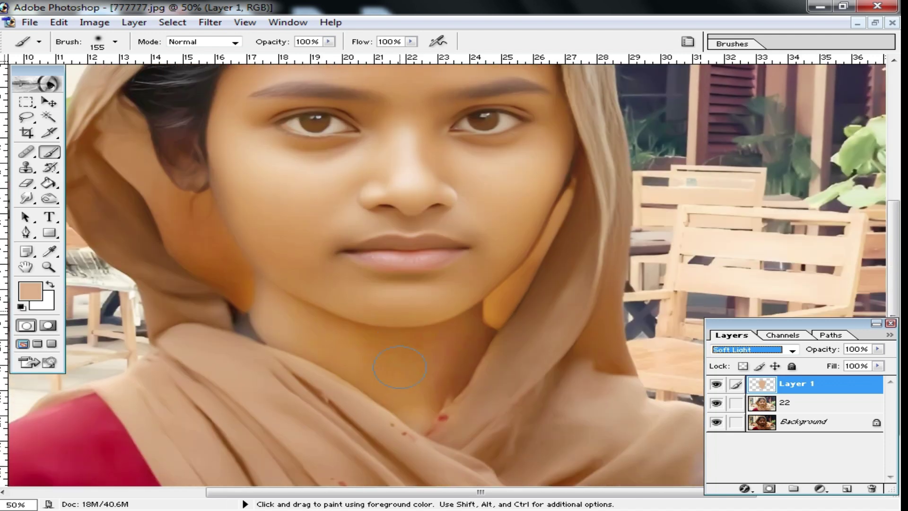
{"action": "left_click", "coordinate": [878, 366]}
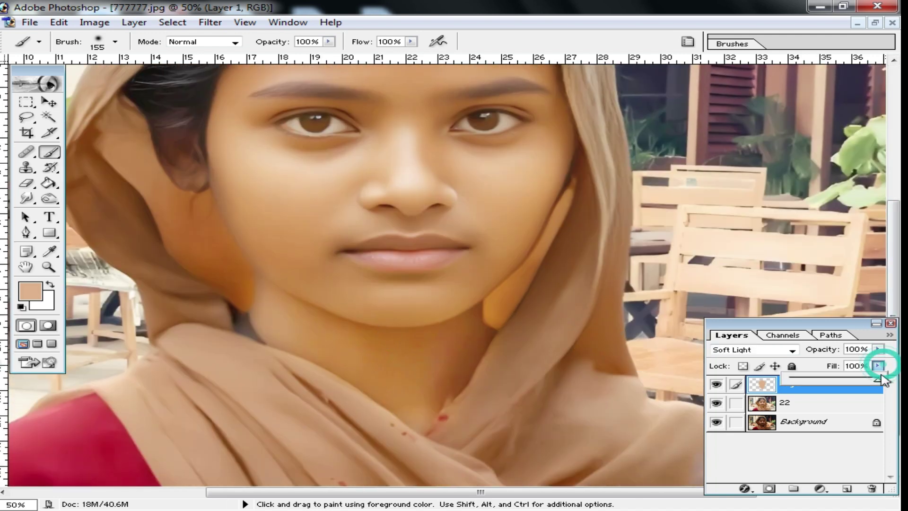
{"action": "left_click_drag", "start_coordinate": [875, 379], "coordinate": [850, 388]}
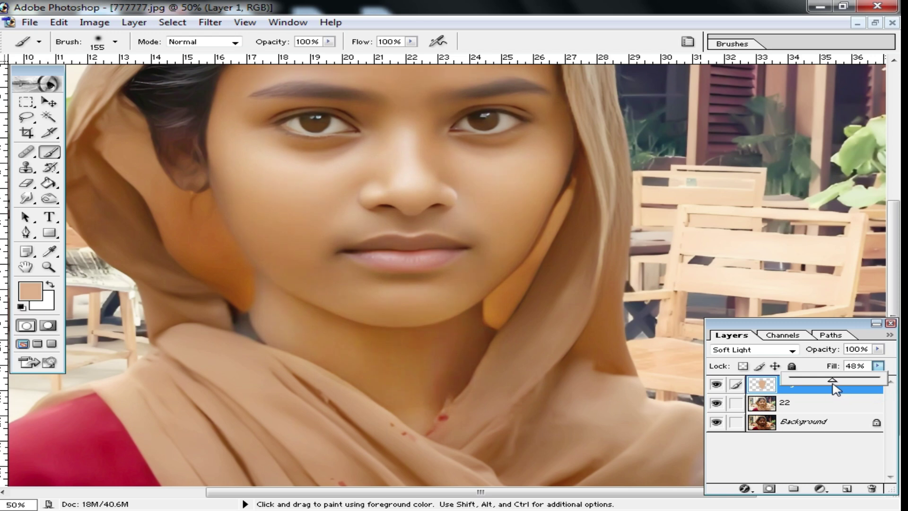
{"action": "scroll", "coordinate": [544, 346], "scroll_direction": "up", "scroll_amount": 1}
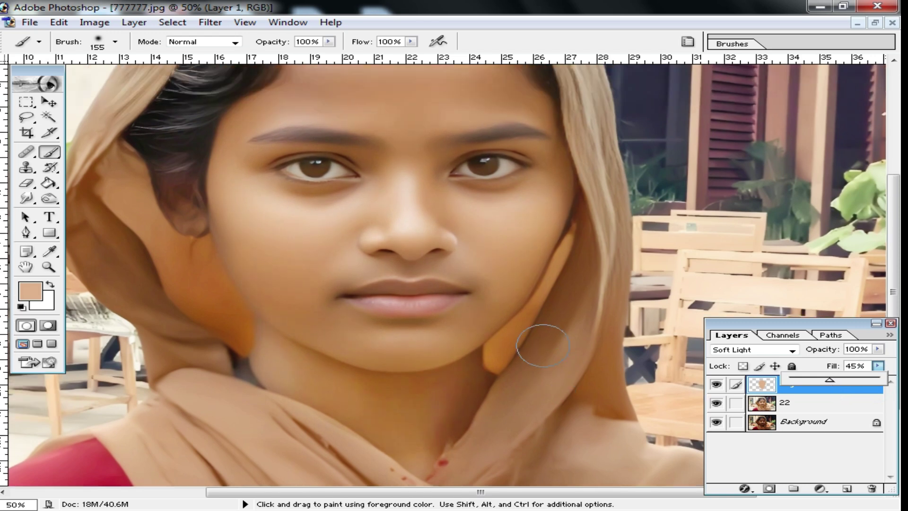
Check the softened skin tone on the face and neck, and merge the painted layer down into layer 22
{"action": "left_click", "coordinate": [423, 256], "text": "ctrl+alt"}
{"action": "left_click", "coordinate": [441, 265], "text": "ctrl+alt"}
{"action": "left_click", "coordinate": [470, 294], "text": "ctrl"}
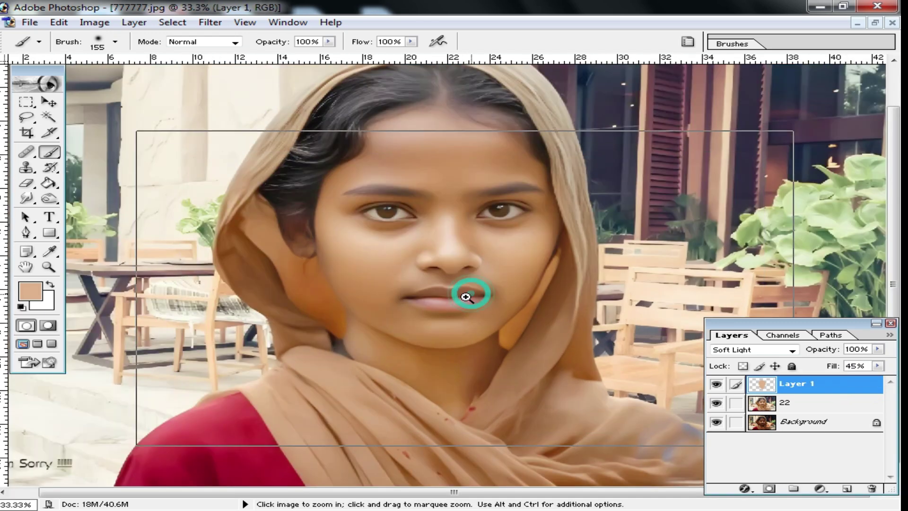
{"action": "left_click", "coordinate": [467, 296], "text": "ctrl"}
{"action": "left_click", "coordinate": [419, 294], "text": "ctrl"}
{"action": "left_click_drag", "start_coordinate": [440, 314], "coordinate": [427, 260]}
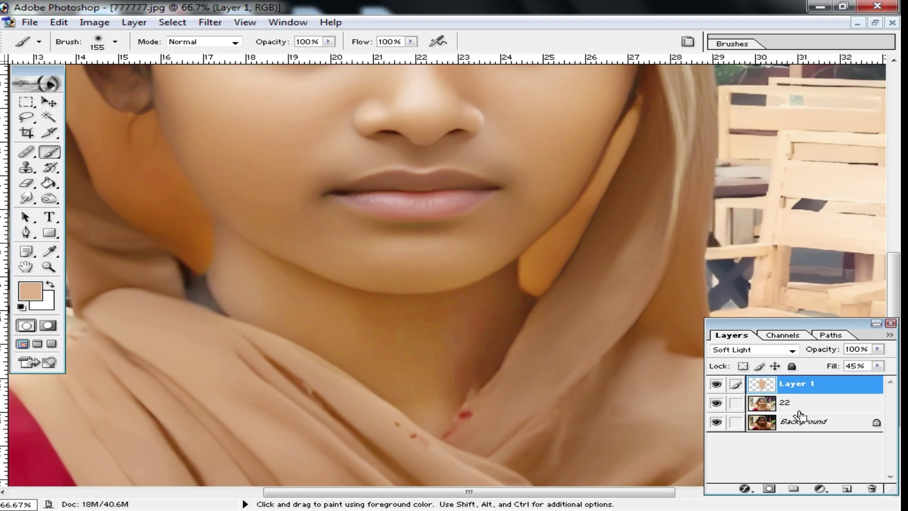
{"action": "key", "text": "ctrl+e"}
Set the brush to a size of 74 pixels and 19% opacity
{"action": "left_click", "coordinate": [430, 297], "text": "ctrl"}
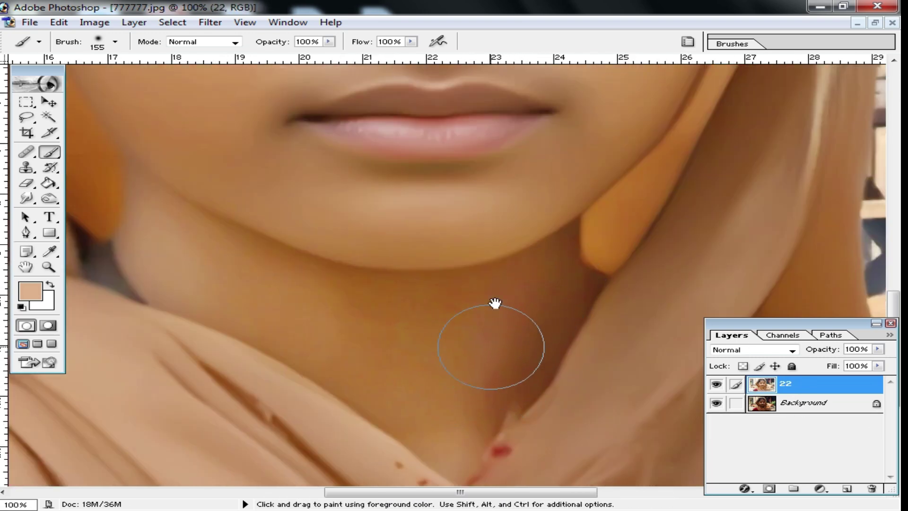
{"action": "left_click_drag", "start_coordinate": [505, 214], "coordinate": [437, 344]}
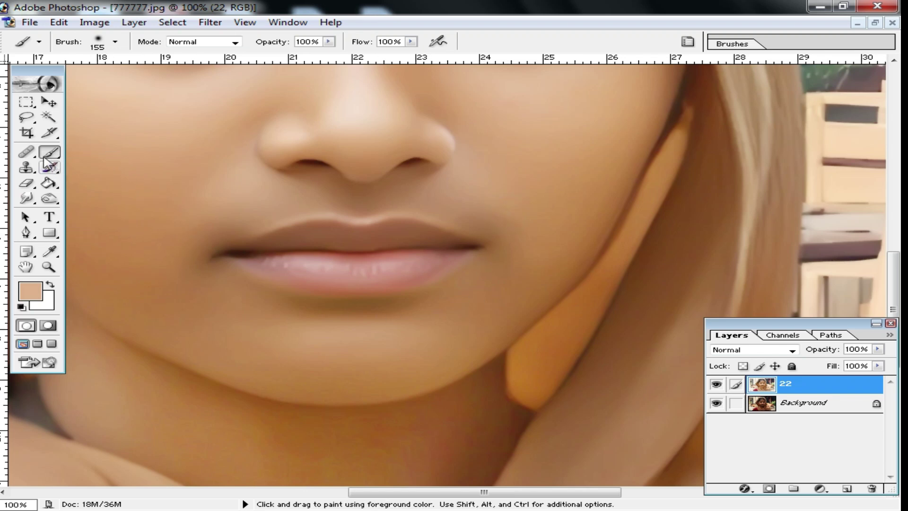
{"action": "right_click", "coordinate": [545, 127]}
{"action": "left_click", "coordinate": [634, 152]}
{"action": "left_click", "coordinate": [329, 41]}
{"action": "left_click_drag", "start_coordinate": [325, 57], "coordinate": [258, 56]}
Paint skin tone over the dark reddish shading on the right side of the neck below the jaw on layer 22
{"action": "key", "text": "space"}
{"action": "left_click_drag", "start_coordinate": [505, 325], "coordinate": [508, 232]}
{"action": "left_click", "coordinate": [754, 414]}
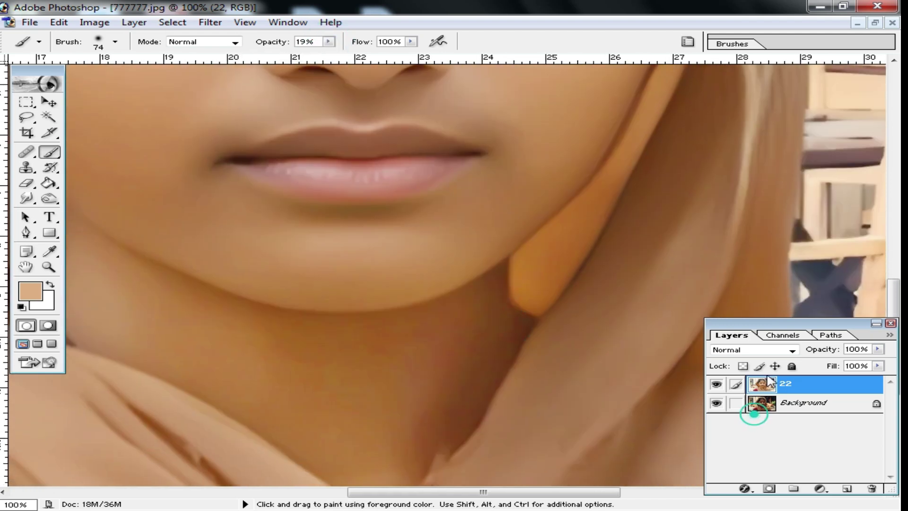
{"action": "mouse_move", "coordinate": [492, 315]}
{"action": "left_mouse_down"}
{"action": "mouse_move", "coordinate": [492, 294]}
{"action": "mouse_move", "coordinate": [481, 347]}
{"action": "mouse_move", "coordinate": [414, 445]}
{"action": "left_mouse_up"}
{"action": "mouse_move", "coordinate": [490, 306]}
{"action": "left_mouse_down"}
{"action": "mouse_move", "coordinate": [368, 426]}
{"action": "mouse_move", "coordinate": [446, 328]}
{"action": "mouse_move", "coordinate": [305, 348]}
{"action": "mouse_move", "coordinate": [353, 347]}
{"action": "mouse_move", "coordinate": [325, 383]}
{"action": "left_mouse_up"}
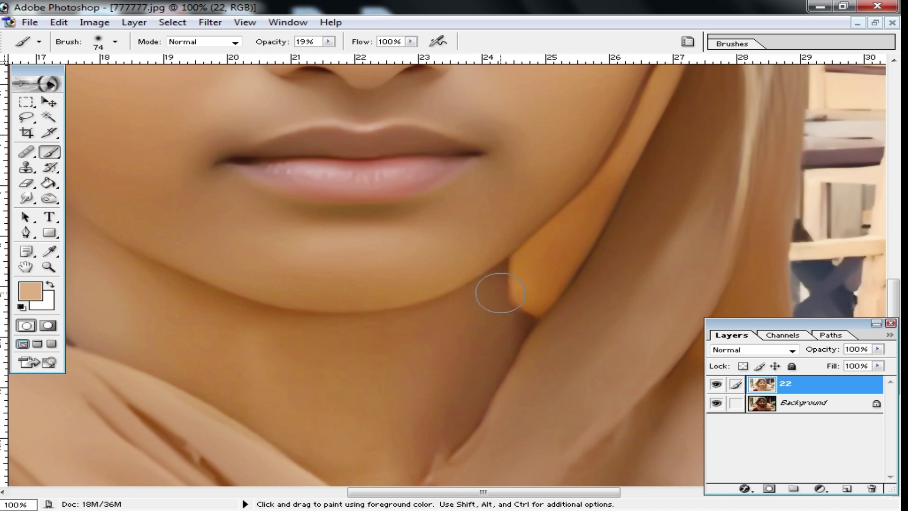
Sample a skin tone from the face and paint over the dark shading at the left corner of the mouth
{"action": "key", "text": "ctrl+minus"}
{"action": "key", "text": "space"}
{"action": "left_click_drag", "start_coordinate": [418, 227], "coordinate": [456, 294]}
{"action": "left_click", "coordinate": [497, 298], "text": "ctrl"}
{"action": "left_click", "coordinate": [247, 167], "text": "alt"}
{"action": "mouse_move", "coordinate": [252, 217]}
{"action": "left_mouse_down"}
{"action": "mouse_move", "coordinate": [294, 225]}
{"action": "mouse_move", "coordinate": [323, 246]}
{"action": "left_mouse_up"}
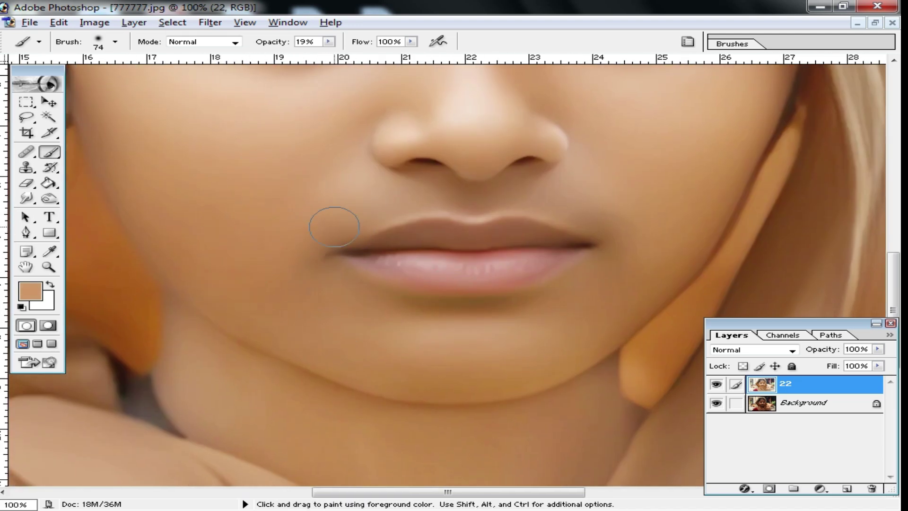
{"action": "left_click_drag", "start_coordinate": [331, 227], "coordinate": [313, 269]}
Paint skin tone over the shading around the right mouth corner and between the nose and upper lip
{"action": "key", "text": "space"}
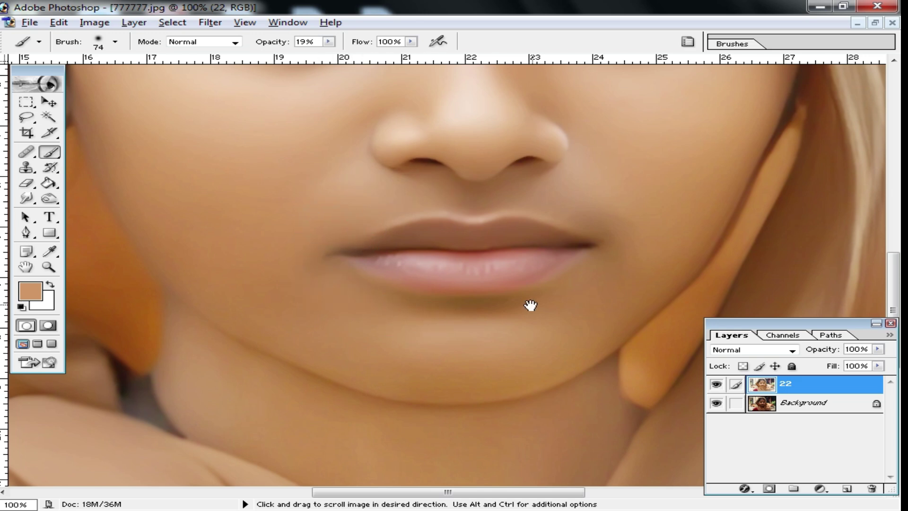
{"action": "left_click_drag", "start_coordinate": [531, 306], "coordinate": [384, 308]}
{"action": "key", "text": "space"}
{"action": "left_click_drag", "start_coordinate": [490, 264], "coordinate": [410, 302]}
{"action": "left_click_drag", "start_coordinate": [404, 258], "coordinate": [343, 249]}
{"action": "left_click_drag", "start_coordinate": [385, 298], "coordinate": [404, 312]}
{"action": "key", "text": "space"}
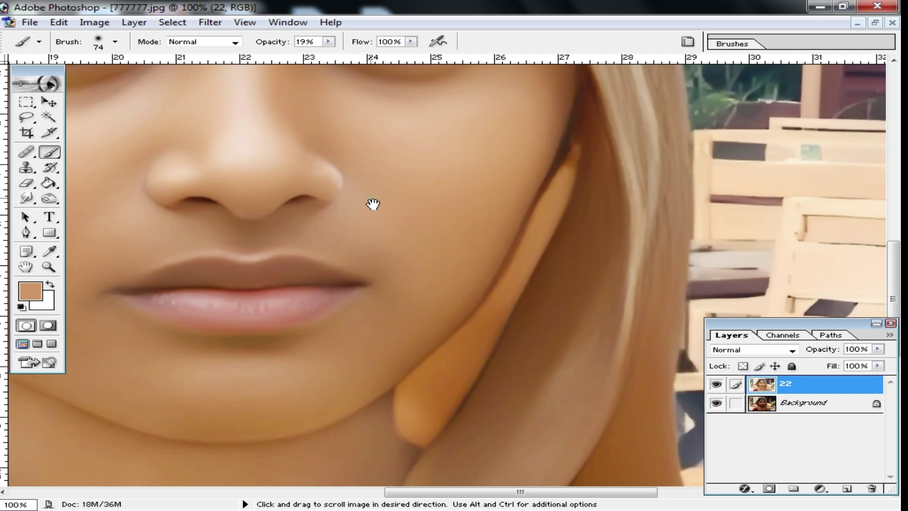
{"action": "left_click_drag", "start_coordinate": [374, 205], "coordinate": [394, 260]}
{"action": "left_click_drag", "start_coordinate": [346, 272], "coordinate": [286, 273]}
Blend the skin tone across the cheeks and around the nose, using a 114-pixel brush at 8% opacity
{"action": "key", "text": "space"}
{"action": "left_click_drag", "start_coordinate": [432, 217], "coordinate": [433, 311]}
{"action": "left_click", "coordinate": [426, 271], "text": "alt"}
{"action": "mouse_move", "coordinate": [384, 263]}
{"action": "left_mouse_down"}
{"action": "mouse_move", "coordinate": [330, 223]}
{"action": "mouse_move", "coordinate": [496, 223]}
{"action": "left_mouse_up"}
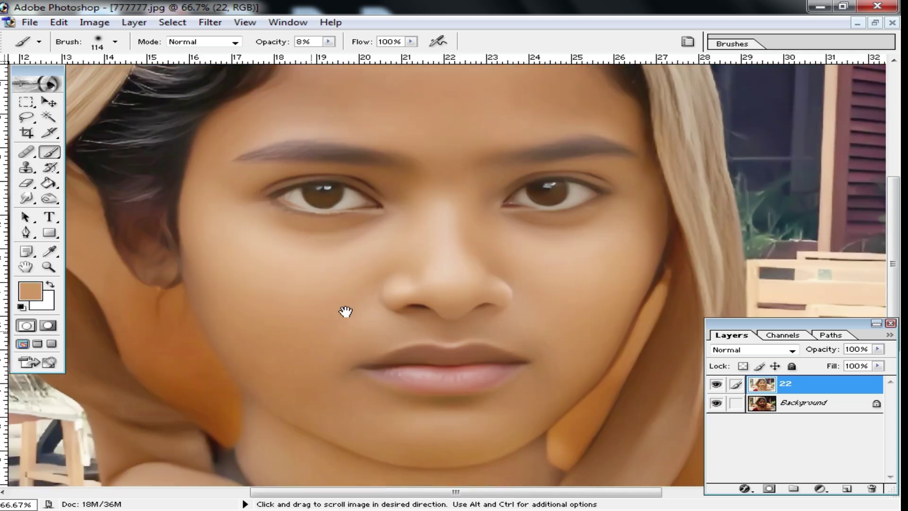
{"action": "left_click", "coordinate": [361, 300], "text": "alt"}
{"action": "left_click", "coordinate": [507, 299], "text": "alt"}
{"action": "left_click_drag", "start_coordinate": [522, 315], "coordinate": [385, 263]}
{"action": "left_click_drag", "start_coordinate": [444, 249], "coordinate": [440, 210]}
{"action": "left_click", "coordinate": [462, 251], "text": "ctrl"}
{"action": "left_click_drag", "start_coordinate": [404, 157], "coordinate": [402, 244]}
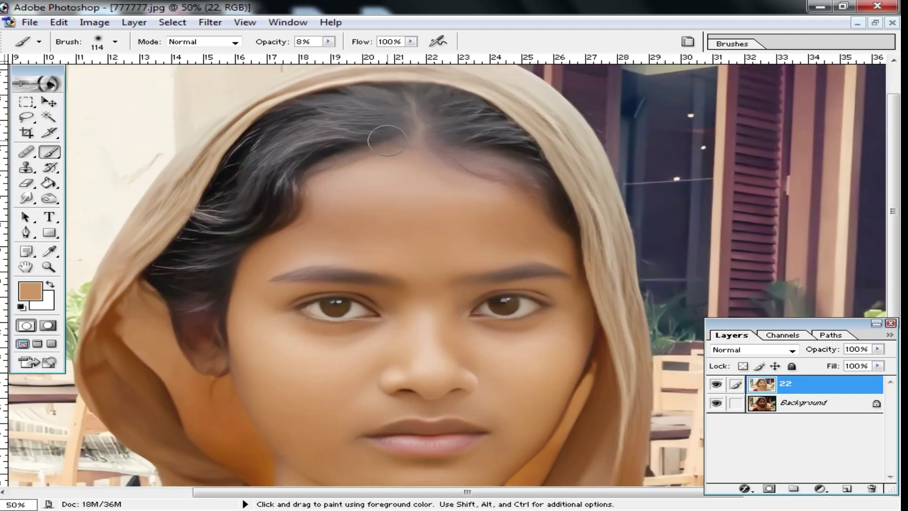
Apply a Selective Color adjustment to layer 22 with the black amount of the Blacks set to +60%
{"action": "left_click", "coordinate": [93, 24]}
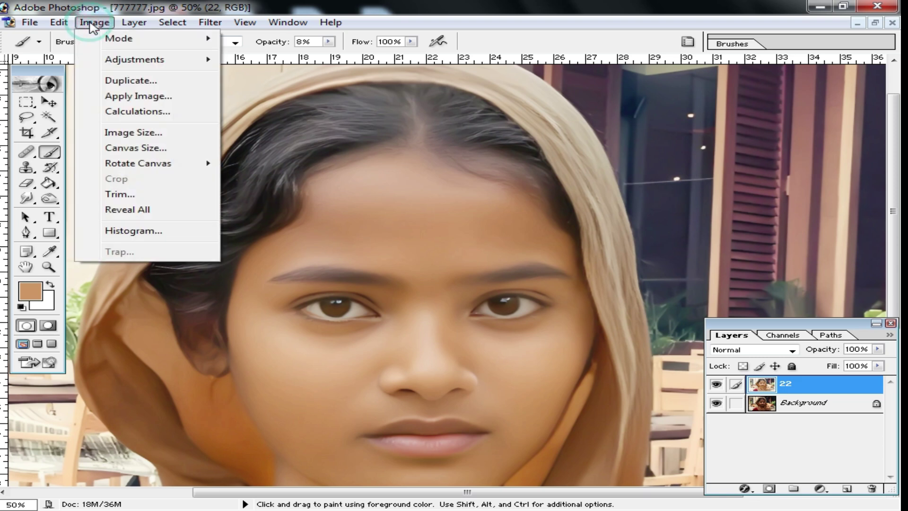
{"action": "mouse_move", "coordinate": [149, 64]}
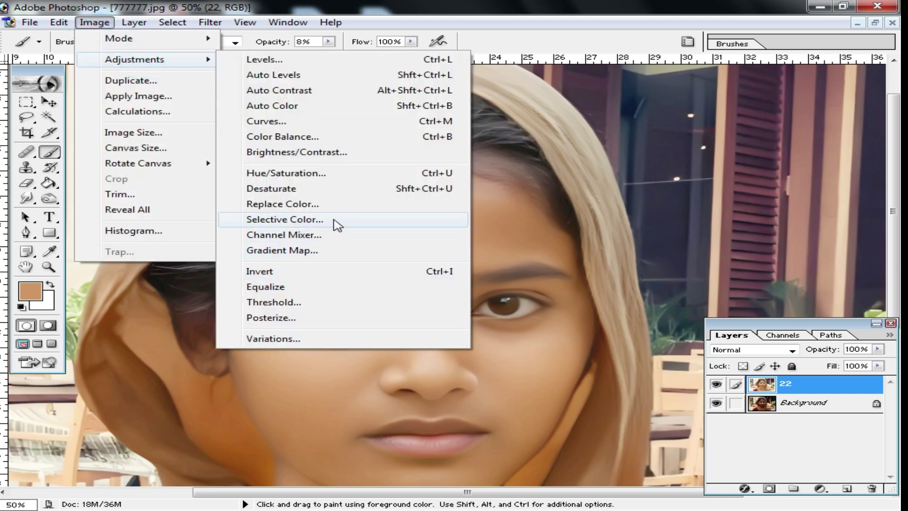
{"action": "left_click", "coordinate": [334, 219]}
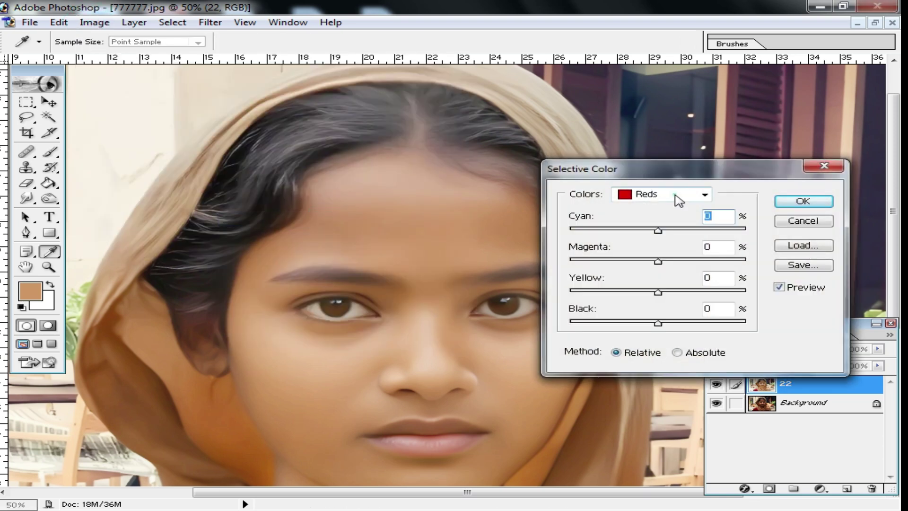
{"action": "left_click", "coordinate": [678, 195]}
{"action": "left_click", "coordinate": [655, 298]}
{"action": "left_click_drag", "start_coordinate": [658, 323], "coordinate": [713, 327]}
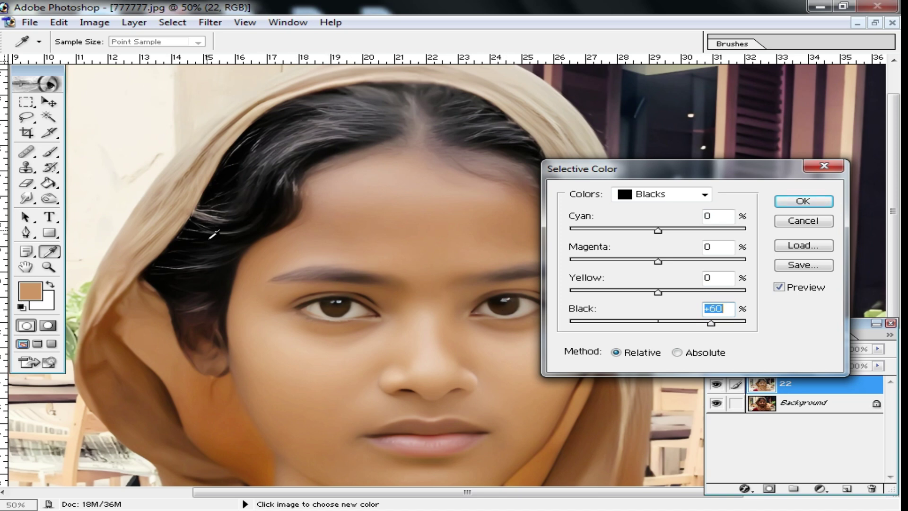
{"action": "left_click", "coordinate": [826, 201]}
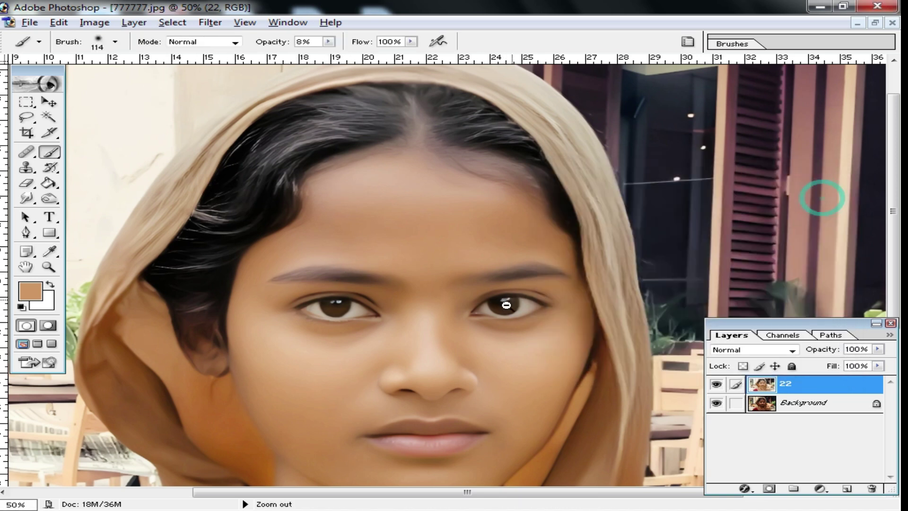
Add a solid color fill layer in dark red-brown 993300 above layer 22 and invert its mask to black
{"action": "left_click", "coordinate": [493, 319], "text": "alt"}
{"action": "left_click_drag", "start_coordinate": [487, 350], "coordinate": [510, 326]}
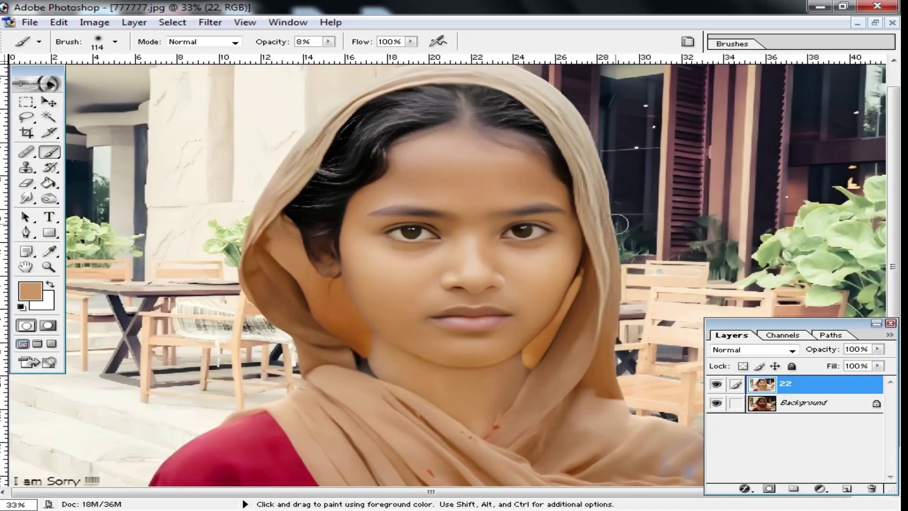
{"action": "key", "text": "ctrl+minus"}
{"action": "left_click", "coordinate": [48, 117]}
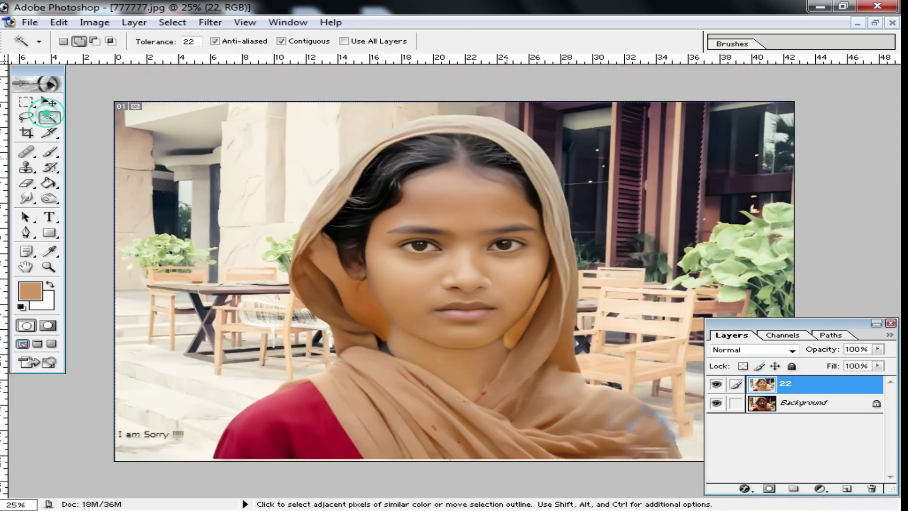
{"action": "left_click", "coordinate": [822, 490]}
{"action": "left_click", "coordinate": [769, 258]}
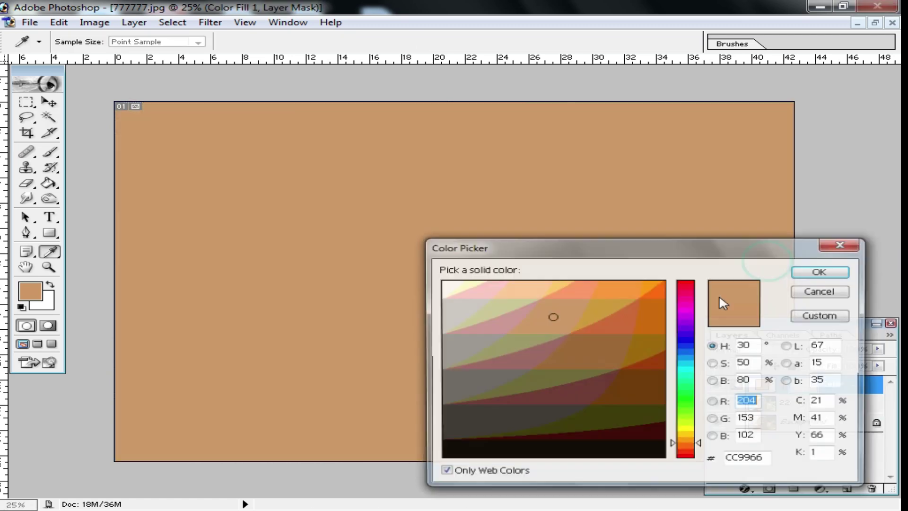
{"action": "left_click", "coordinate": [661, 365]}
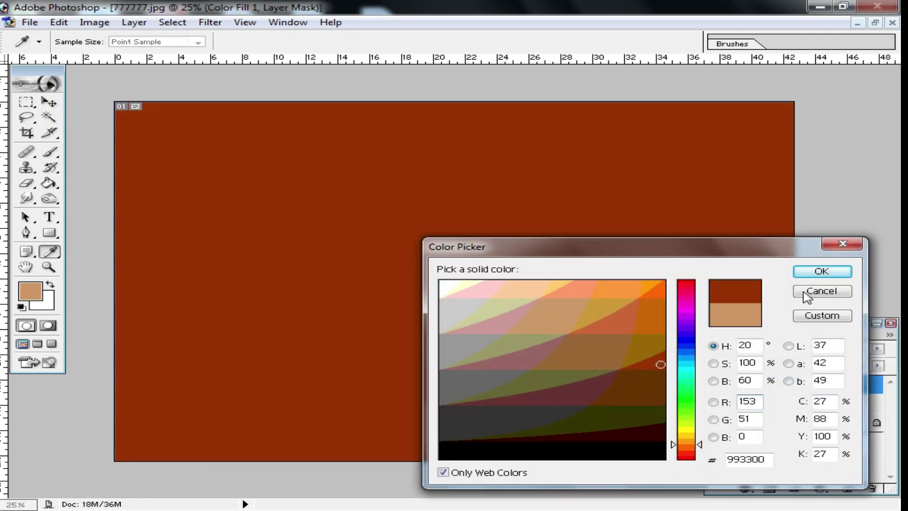
{"action": "left_click", "coordinate": [822, 271]}
{"action": "key", "text": "w"}
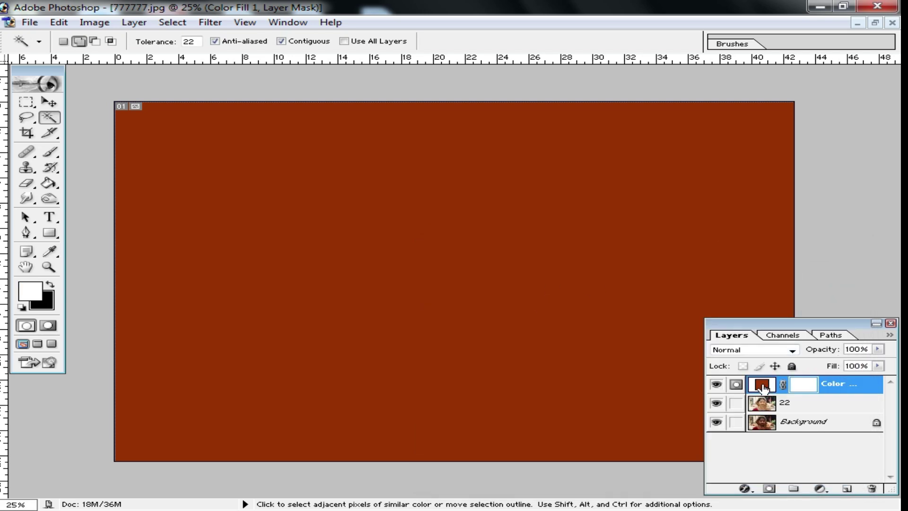
{"action": "key", "text": "ctrl+i"}
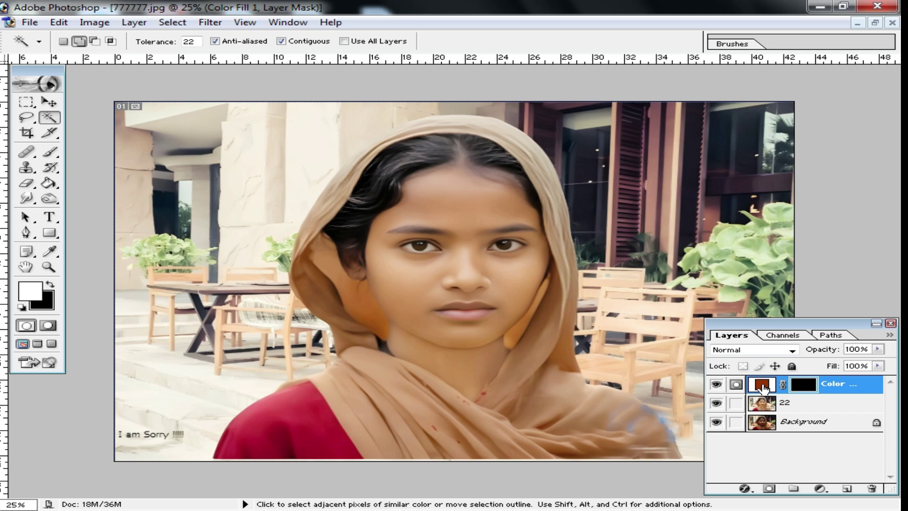
Reveal the fill color on the upper right edge of the headscarf by erasing on the mask with a 29-pixel Eraser
{"action": "left_click_drag", "start_coordinate": [26, 187], "coordinate": [79, 185]}
{"action": "key", "text": "ctrl+space"}
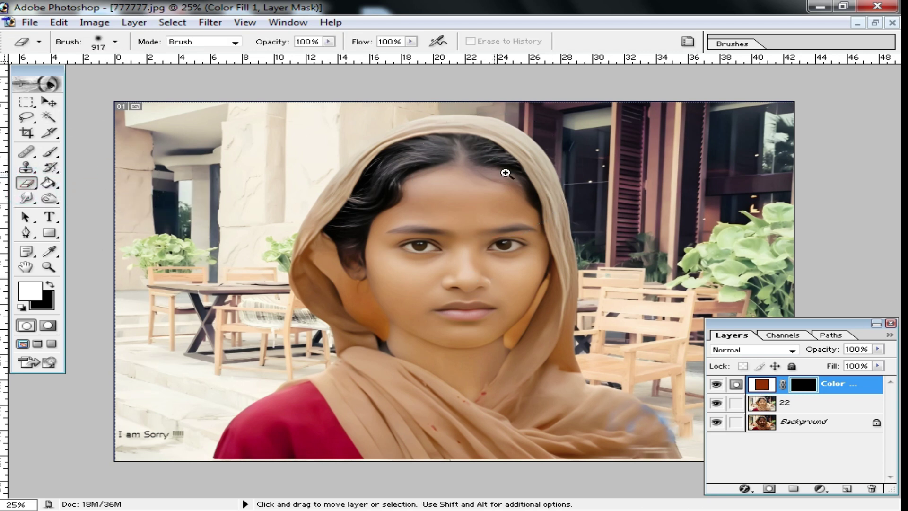
{"action": "left_click", "coordinate": [506, 173], "text": "ctrl"}
{"action": "left_click", "coordinate": [548, 203], "text": "ctrl"}
{"action": "left_click", "coordinate": [548, 203], "text": "ctrl"}
{"action": "left_click_drag", "start_coordinate": [355, 170], "coordinate": [424, 202]}
{"action": "right_click", "coordinate": [424, 200]}
{"action": "left_click", "coordinate": [469, 227]}
{"action": "key", "text": "x"}
{"action": "left_click_drag", "start_coordinate": [324, 162], "coordinate": [370, 211]}
Reveal more fill color along the scarf's right edge with a 56-pixel Eraser and set the fill layer to Soft Light
{"action": "right_click", "coordinate": [344, 186]}
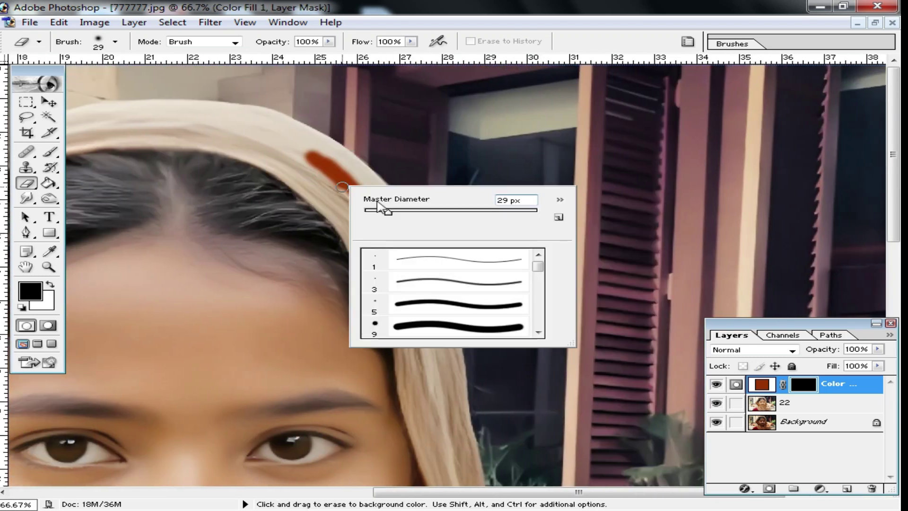
{"action": "left_click", "coordinate": [413, 213]}
{"action": "mouse_move", "coordinate": [306, 154]}
{"action": "left_mouse_down"}
{"action": "mouse_move", "coordinate": [345, 210]}
{"action": "mouse_move", "coordinate": [305, 178]}
{"action": "mouse_move", "coordinate": [372, 254]}
{"action": "left_mouse_up"}
{"action": "mouse_move", "coordinate": [328, 186]}
{"action": "left_mouse_down"}
{"action": "mouse_move", "coordinate": [361, 178]}
{"action": "mouse_move", "coordinate": [403, 263]}
{"action": "mouse_move", "coordinate": [375, 237]}
{"action": "mouse_move", "coordinate": [426, 322]}
{"action": "left_mouse_up"}
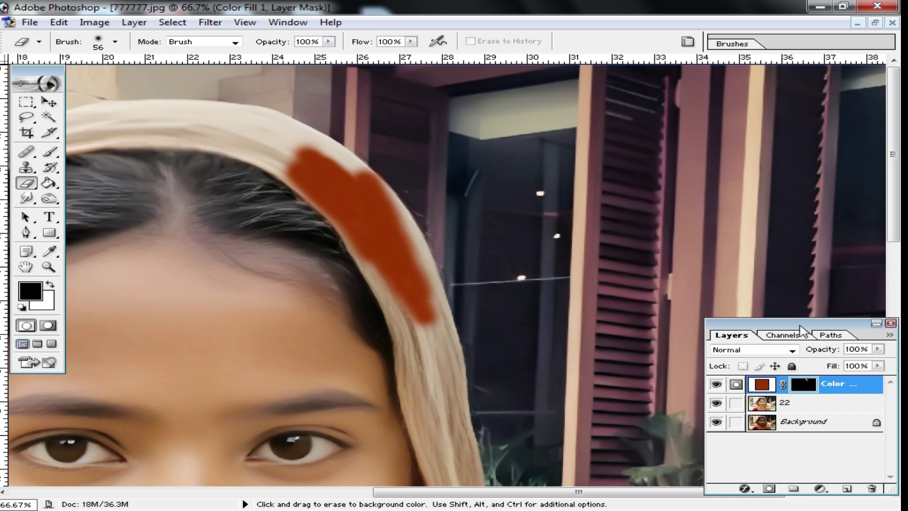
{"action": "left_click", "coordinate": [793, 351]}
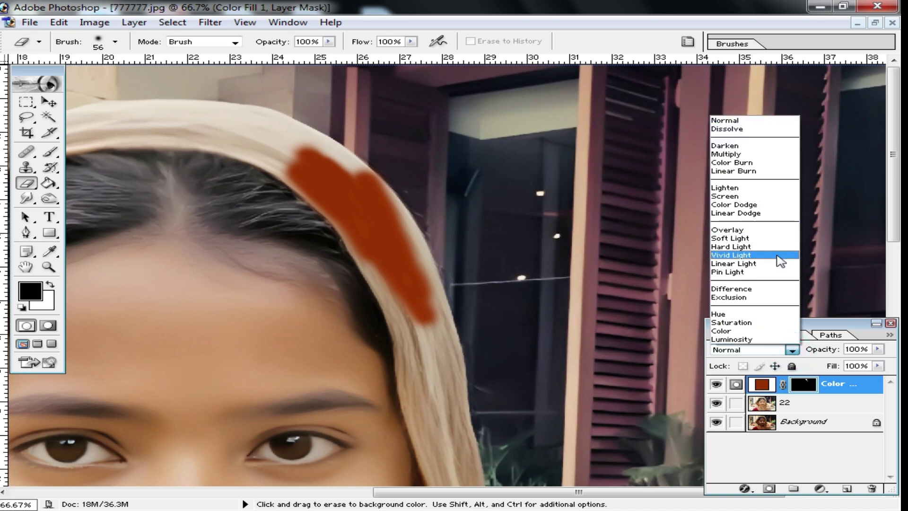
{"action": "left_click", "coordinate": [746, 239]}
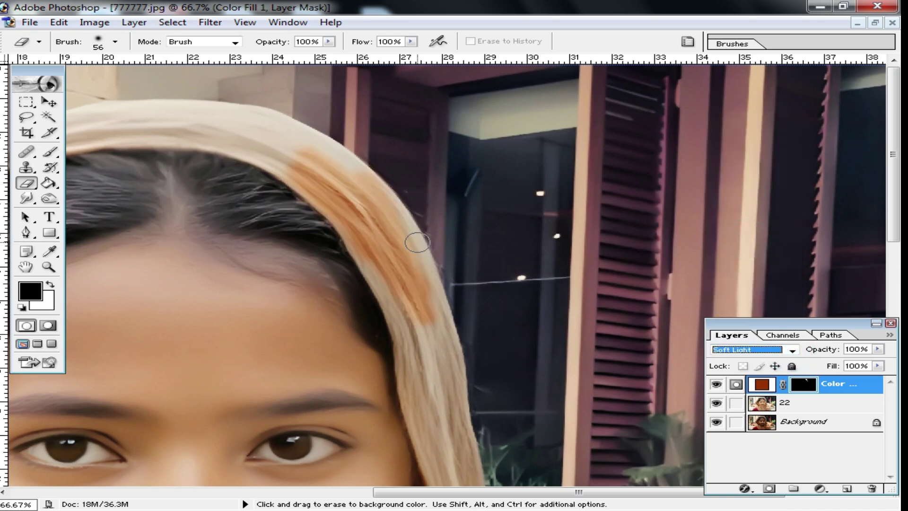
Reveal the fill color over the rest of the headscarf on the mask, using larger Eraser sizes of 82 and 151 pixels
{"action": "mouse_move", "coordinate": [374, 232]}
{"action": "left_mouse_down"}
{"action": "mouse_move", "coordinate": [440, 379]}
{"action": "mouse_move", "coordinate": [445, 326]}
{"action": "mouse_move", "coordinate": [371, 184]}
{"action": "mouse_move", "coordinate": [395, 220]}
{"action": "left_mouse_up"}
{"action": "right_click", "coordinate": [403, 244]}
{"action": "left_click", "coordinate": [492, 274]}
{"action": "left_click_drag", "start_coordinate": [345, 185], "coordinate": [294, 168]}
{"action": "mouse_move", "coordinate": [239, 128]}
{"action": "left_mouse_down"}
{"action": "mouse_move", "coordinate": [251, 126]}
{"action": "mouse_move", "coordinate": [190, 125]}
{"action": "left_mouse_up"}
{"action": "key", "text": "space"}
{"action": "left_click_drag", "start_coordinate": [209, 134], "coordinate": [525, 170]}
{"action": "mouse_move", "coordinate": [586, 148]}
{"action": "left_mouse_down"}
{"action": "mouse_move", "coordinate": [404, 134]}
{"action": "mouse_move", "coordinate": [608, 108]}
{"action": "mouse_move", "coordinate": [444, 110]}
{"action": "mouse_move", "coordinate": [502, 114]}
{"action": "mouse_move", "coordinate": [564, 140]}
{"action": "mouse_move", "coordinate": [309, 157]}
{"action": "mouse_move", "coordinate": [381, 125]}
{"action": "mouse_move", "coordinate": [226, 201]}
{"action": "mouse_move", "coordinate": [205, 231]}
{"action": "mouse_move", "coordinate": [307, 146]}
{"action": "mouse_move", "coordinate": [159, 314]}
{"action": "mouse_move", "coordinate": [197, 253]}
{"action": "mouse_move", "coordinate": [160, 276]}
{"action": "mouse_move", "coordinate": [83, 399]}
{"action": "left_mouse_up"}
{"action": "key", "text": "space"}
{"action": "left_click", "coordinate": [227, 290], "text": "alt"}
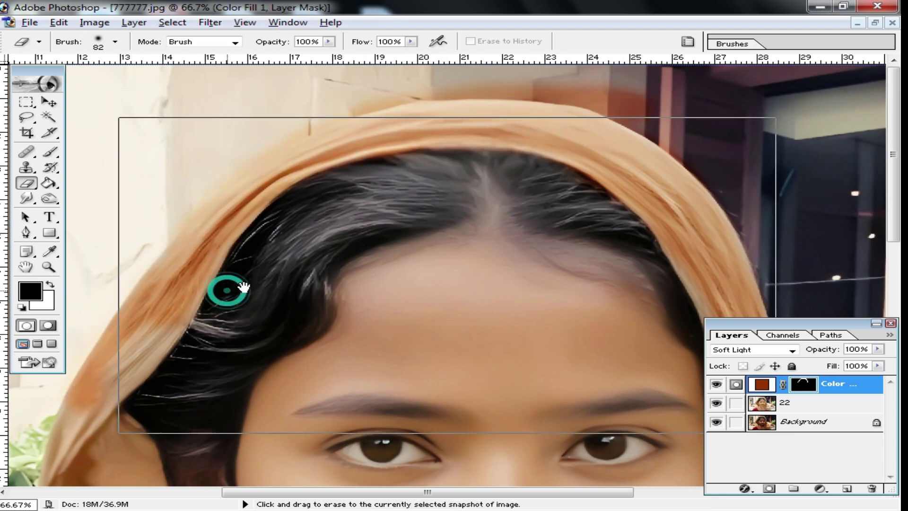
{"action": "left_click_drag", "start_coordinate": [480, 320], "coordinate": [296, 233]}
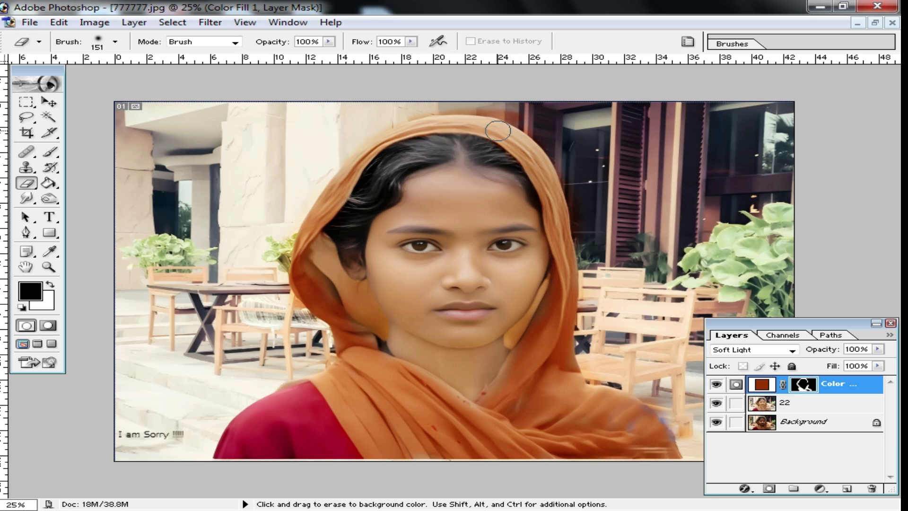
{"action": "left_click_drag", "start_coordinate": [471, 133], "coordinate": [381, 144]}
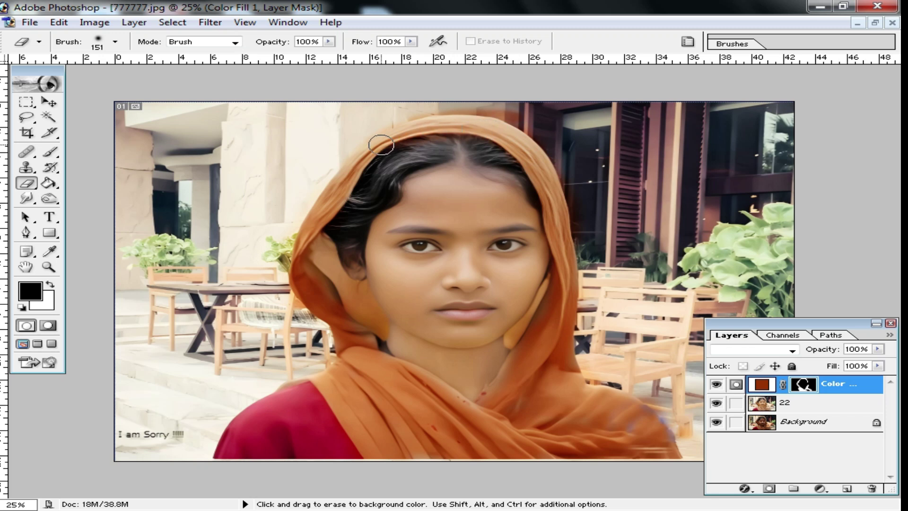
Try several hues for the headscarf's fill layer and change its color to crimson red
{"action": "double_click", "coordinate": [762, 387]}
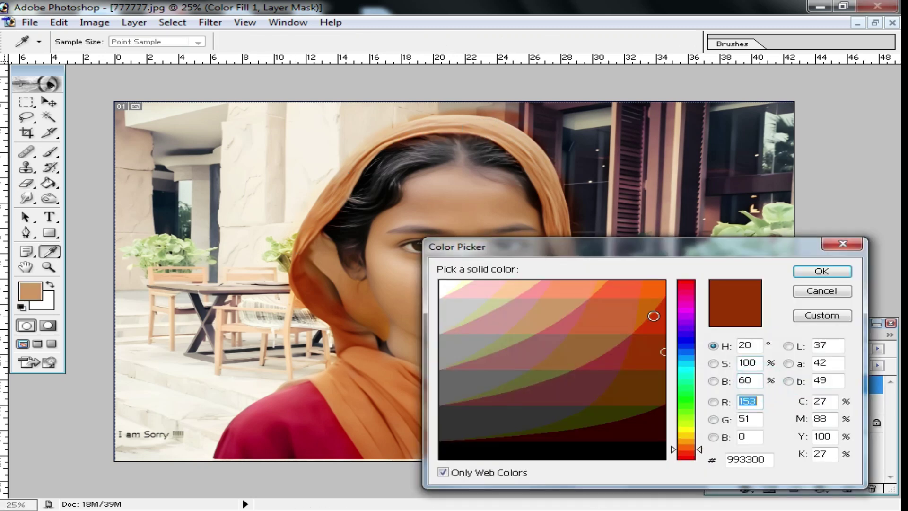
{"action": "left_click", "coordinate": [645, 375]}
{"action": "left_click", "coordinate": [631, 312]}
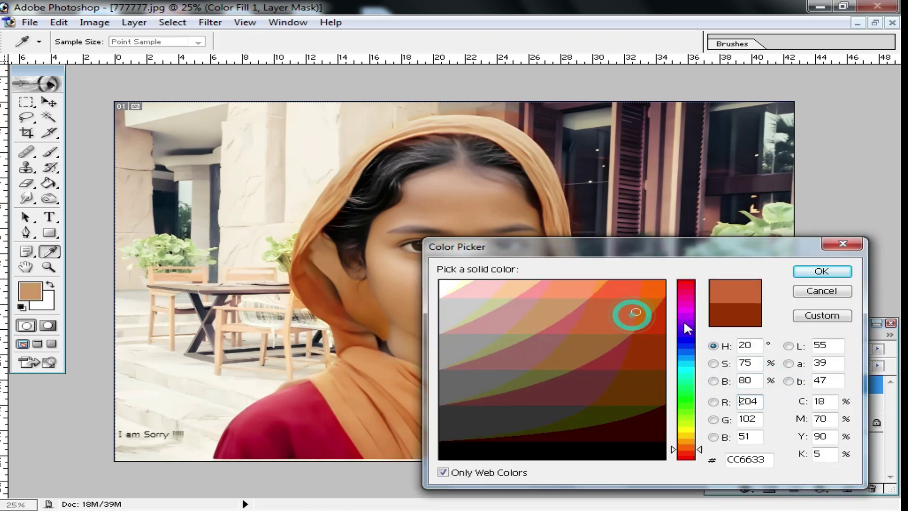
{"action": "left_click", "coordinate": [686, 323]}
{"action": "left_click", "coordinate": [645, 290]}
{"action": "left_click", "coordinate": [612, 290]}
{"action": "left_click", "coordinate": [622, 361]}
{"action": "left_click", "coordinate": [641, 417]}
{"action": "left_click", "coordinate": [686, 283]}
{"action": "left_click", "coordinate": [653, 290]}
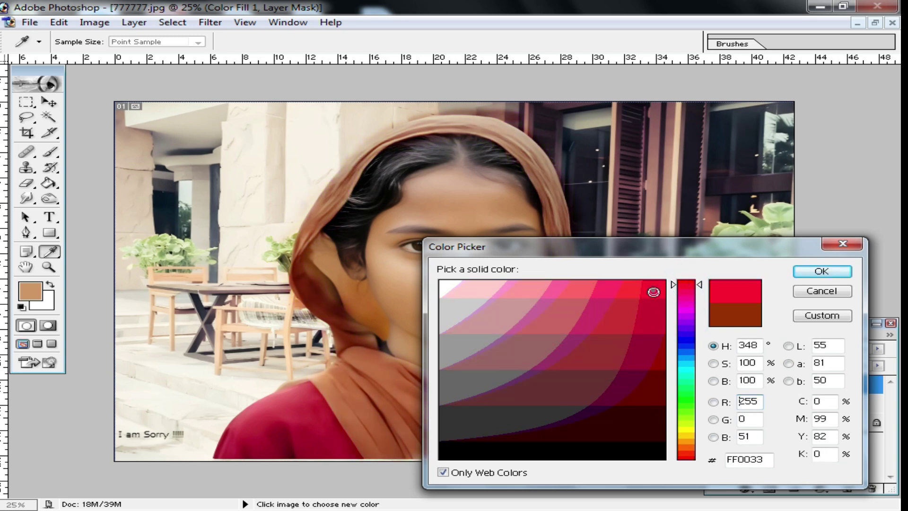
{"action": "left_click", "coordinate": [657, 326]}
{"action": "left_click", "coordinate": [822, 271]}
Change the crimson fill layer's blend mode from Soft Light to Color
{"action": "key", "text": "d"}
{"action": "key", "text": "e"}
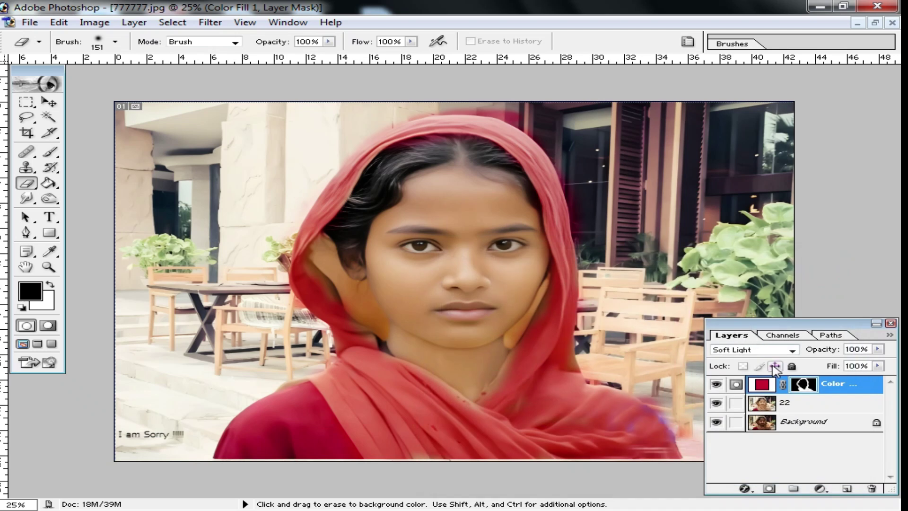
{"action": "left_click", "coordinate": [793, 350]}
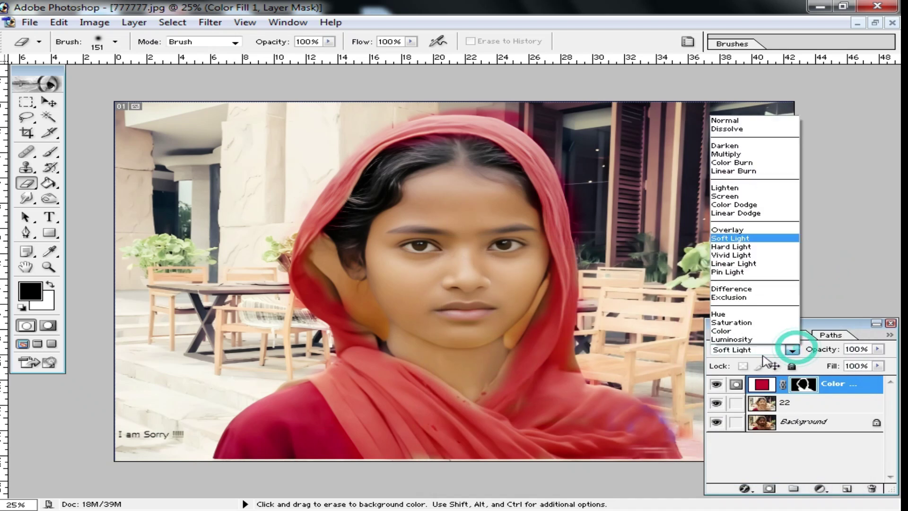
{"action": "left_click", "coordinate": [738, 333]}
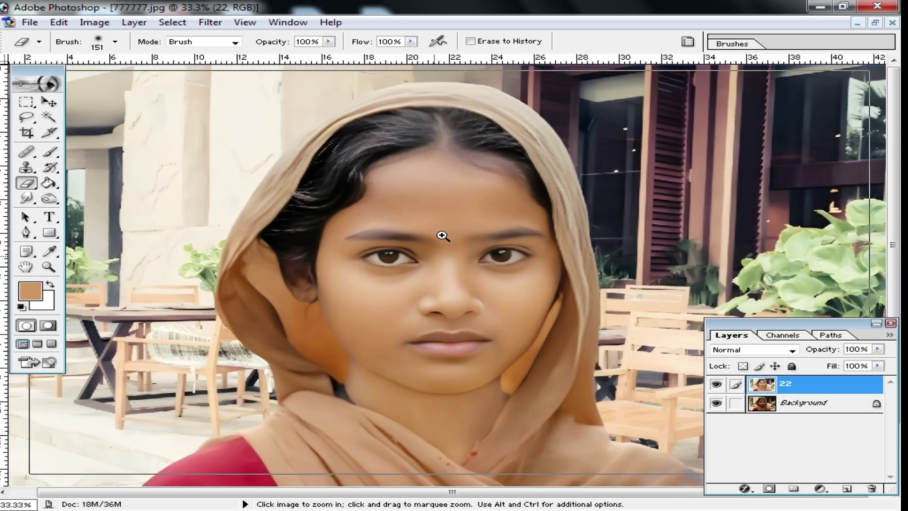
Sample black from the hair and brush it over the light strands left of the parting at 8% opacity
{"action": "left_click", "coordinate": [408, 229], "text": "ctrl"}
{"action": "left_click", "coordinate": [397, 226], "text": "ctrl"}
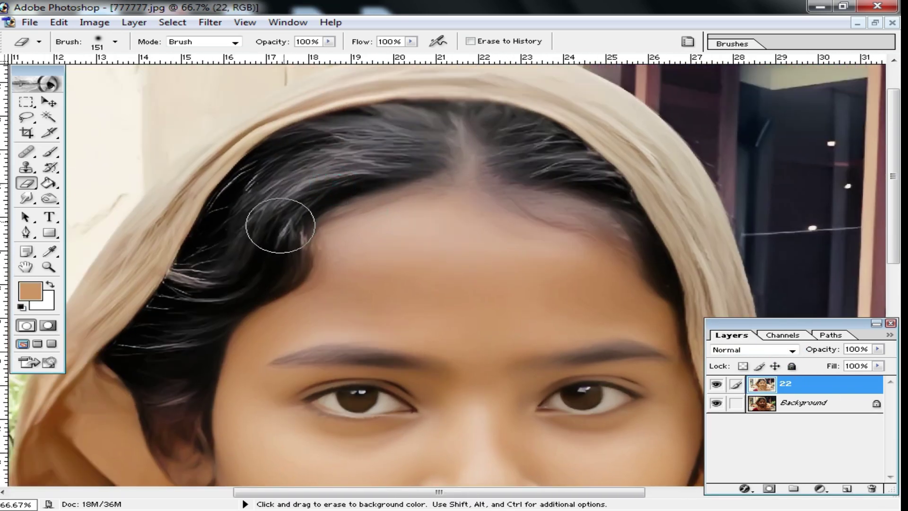
{"action": "right_click", "coordinate": [322, 213]}
{"action": "left_click_drag", "start_coordinate": [444, 239], "coordinate": [411, 239]}
{"action": "left_click", "coordinate": [49, 152]}
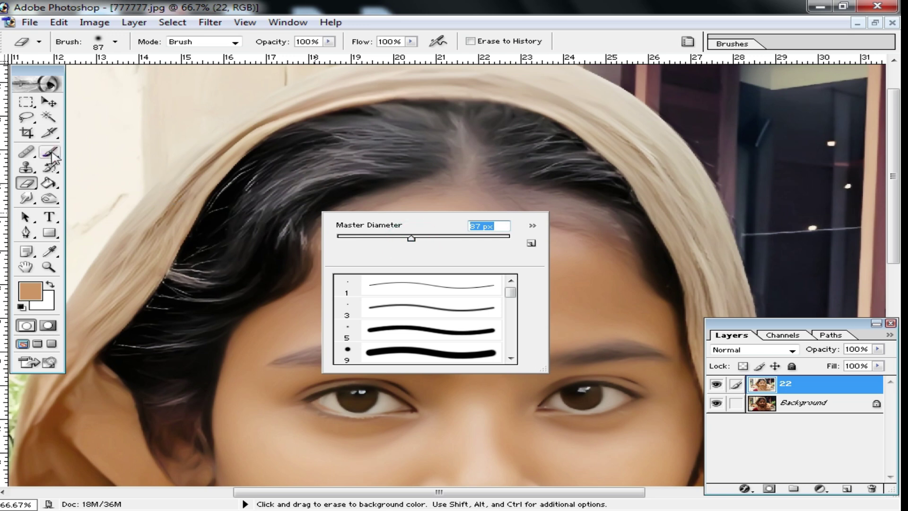
{"action": "left_click", "coordinate": [267, 267], "text": "alt"}
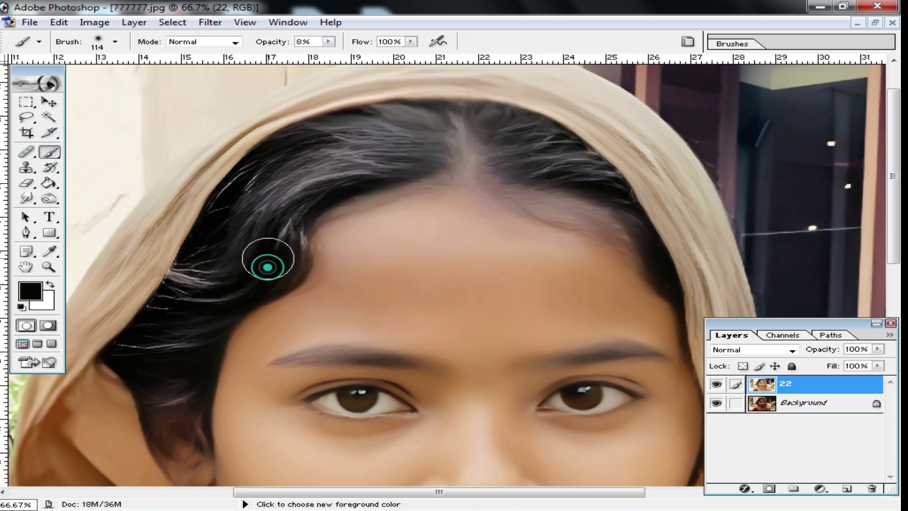
{"action": "left_click_drag", "start_coordinate": [354, 160], "coordinate": [308, 181]}
Try painting the hair left of the parting solid black at 100% brush opacity, and undo the stroke
{"action": "left_click", "coordinate": [330, 42]}
{"action": "left_click_drag", "start_coordinate": [330, 52], "coordinate": [417, 75]}
{"action": "mouse_move", "coordinate": [389, 133]}
{"action": "left_mouse_down"}
{"action": "mouse_move", "coordinate": [317, 133]}
{"action": "mouse_move", "coordinate": [427, 135]}
{"action": "mouse_move", "coordinate": [324, 175]}
{"action": "mouse_move", "coordinate": [265, 213]}
{"action": "left_mouse_up"}
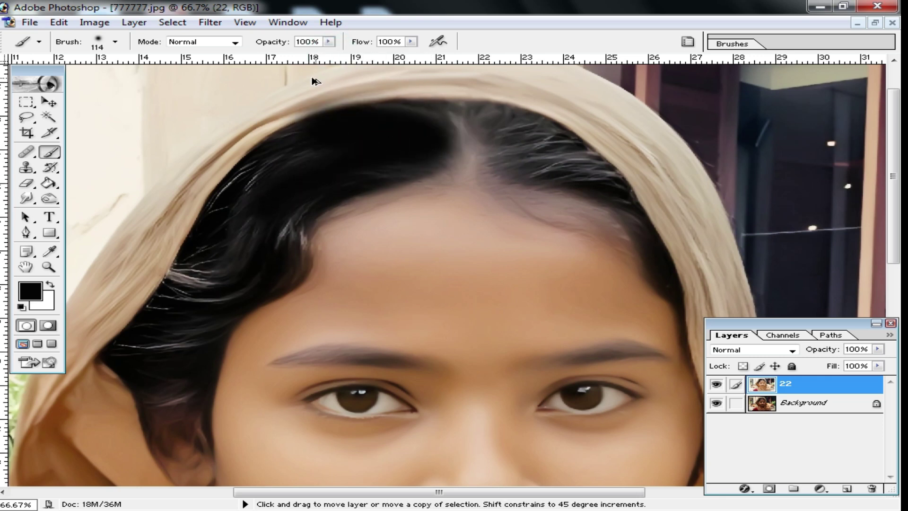
{"action": "key", "text": "ctrl+z"}
Set the brush opacity to 27% and darken the hair on both sides of the parting
{"action": "left_click", "coordinate": [330, 43]}
{"action": "left_click_drag", "start_coordinate": [330, 55], "coordinate": [266, 67]}
{"action": "mouse_move", "coordinate": [260, 178]}
{"action": "left_mouse_down"}
{"action": "mouse_move", "coordinate": [353, 144]}
{"action": "mouse_move", "coordinate": [359, 129]}
{"action": "mouse_move", "coordinate": [527, 149]}
{"action": "left_mouse_up"}
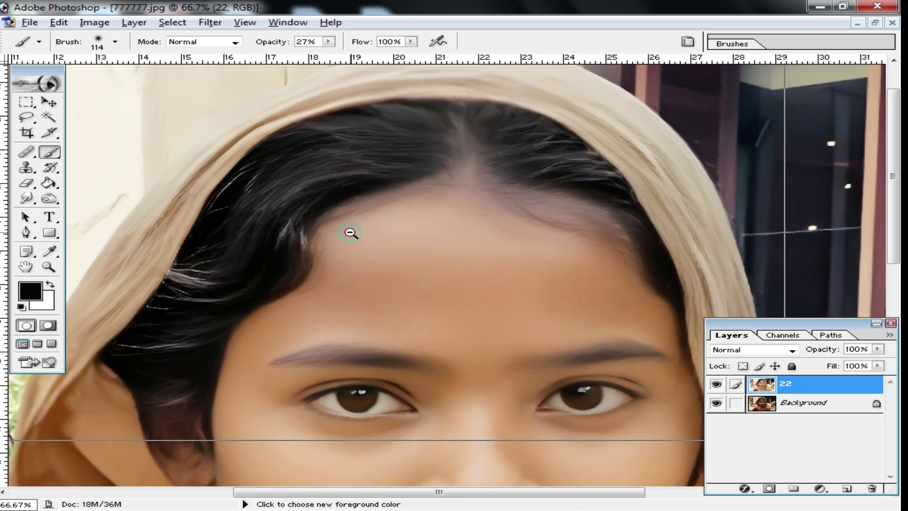
Set the Pen tool to draw paths and start a path at the lower outer corner of the red sleeve
{"action": "left_click", "coordinate": [462, 300], "text": "alt"}
{"action": "scroll", "coordinate": [496, 359], "scroll_direction": "down", "scroll_amount": 3}
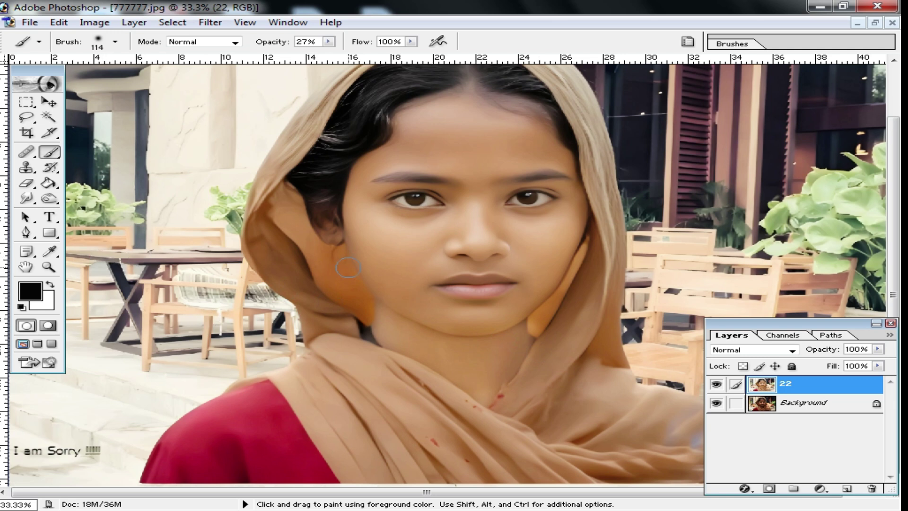
{"action": "left_click", "coordinate": [26, 233]}
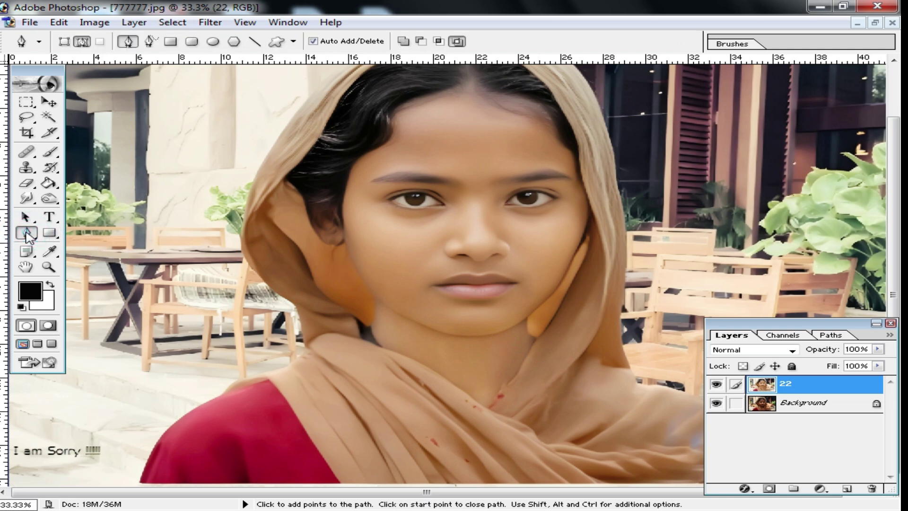
{"action": "left_click", "coordinate": [64, 43]}
{"action": "left_click", "coordinate": [82, 42]}
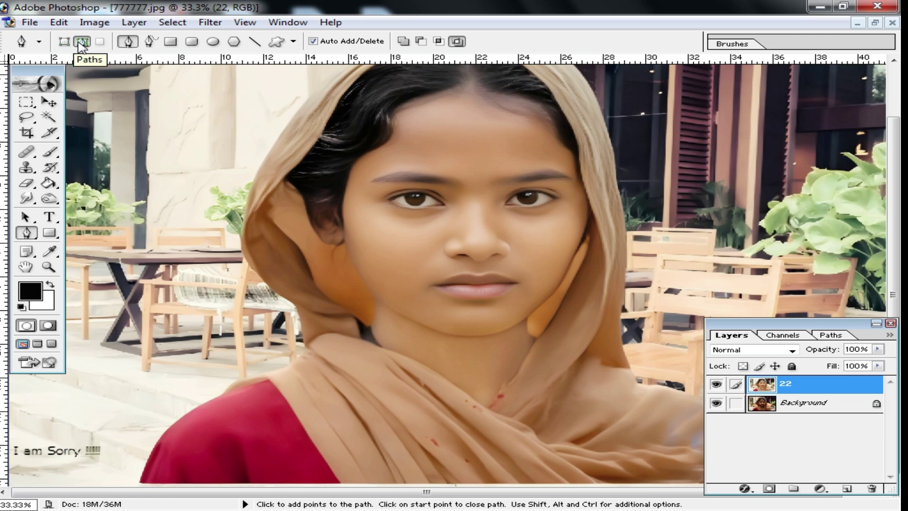
{"action": "left_click", "coordinate": [83, 42]}
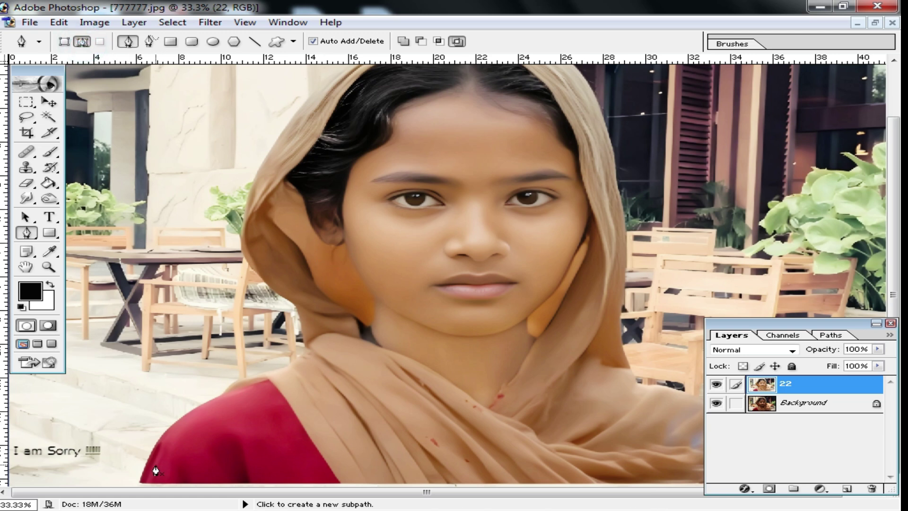
{"action": "left_click", "coordinate": [142, 483]}
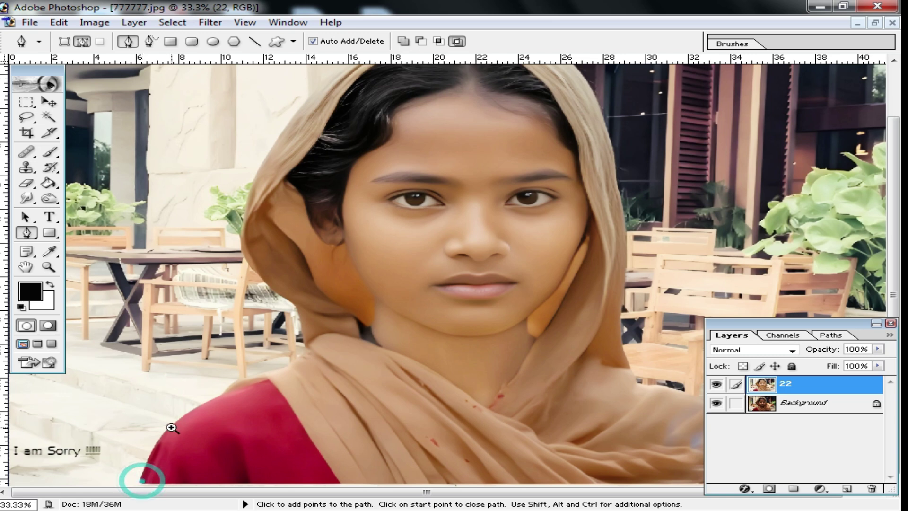
{"action": "left_click", "coordinate": [172, 422], "text": "ctrl"}
{"action": "left_click", "coordinate": [274, 480], "text": "ctrl"}
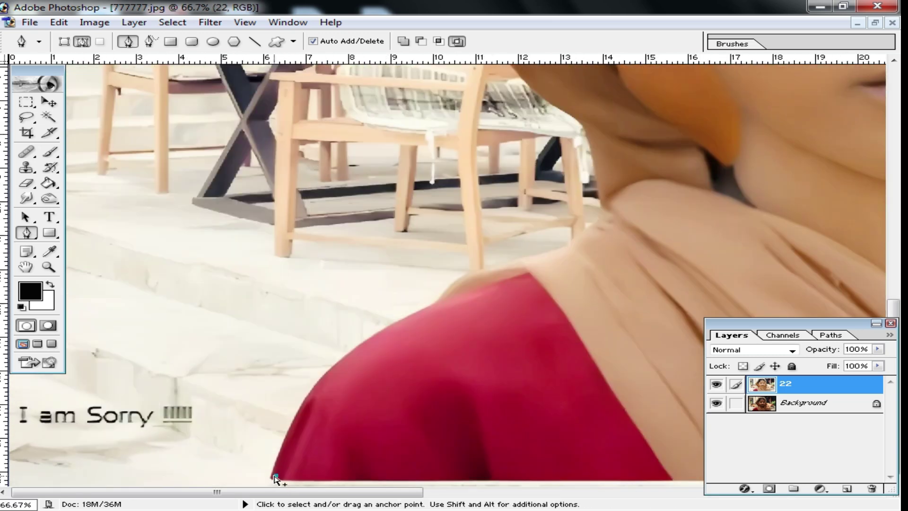
{"action": "left_click", "coordinate": [272, 478]}
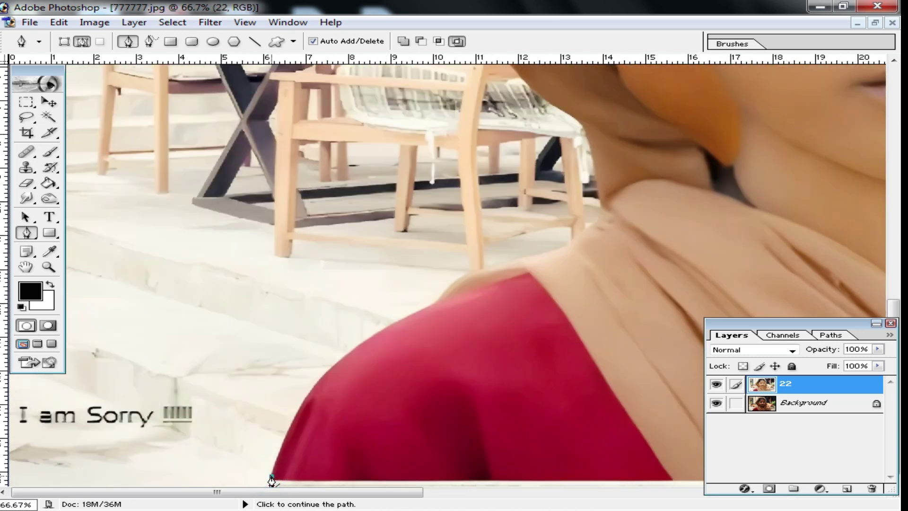
Trace the path along the shoulder and around the outline of the headscarf to the opposite shoulder
{"action": "left_click_drag", "start_coordinate": [350, 353], "coordinate": [394, 321]}
{"action": "left_click", "coordinate": [436, 311], "text": "ctrl"}
{"action": "left_click", "coordinate": [436, 311], "text": "ctrl"}
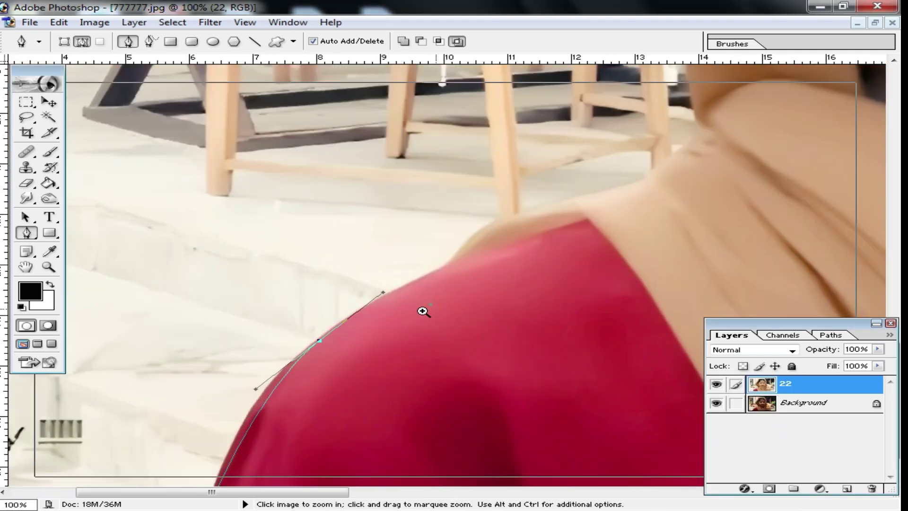
{"action": "left_click_drag", "start_coordinate": [372, 277], "coordinate": [396, 246]}
{"action": "left_click_drag", "start_coordinate": [480, 215], "coordinate": [315, 367]}
{"action": "left_click_drag", "start_coordinate": [347, 333], "coordinate": [431, 308]}
{"action": "left_click_drag", "start_coordinate": [535, 303], "coordinate": [289, 418]}
{"action": "left_click_drag", "start_coordinate": [338, 385], "coordinate": [369, 364]}
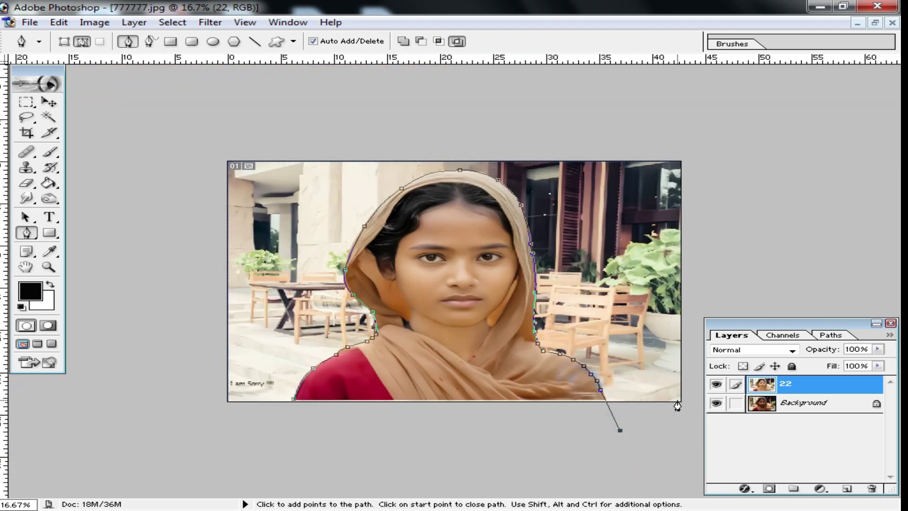
Continue the path in a loop outside the canvas around the whole background and close it at its starting point
{"action": "left_click", "coordinate": [692, 402]}
{"action": "left_click", "coordinate": [729, 233]}
{"action": "left_click_drag", "start_coordinate": [714, 144], "coordinate": [663, 126]}
{"action": "left_click", "coordinate": [435, 126]}
{"action": "left_click_drag", "start_coordinate": [198, 150], "coordinate": [168, 186]}
{"action": "left_click", "coordinate": [145, 294]}
{"action": "left_click", "coordinate": [152, 373]}
{"action": "left_click_drag", "start_coordinate": [194, 394], "coordinate": [287, 406]}
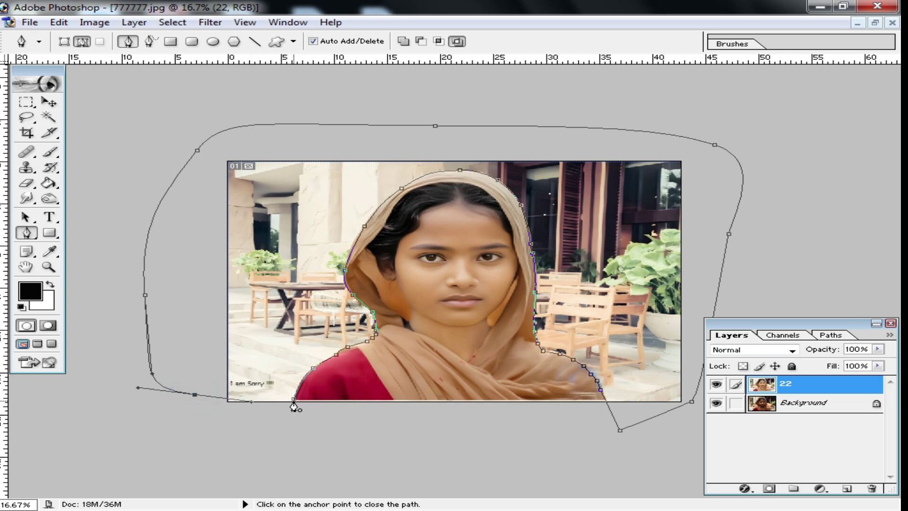
{"action": "left_click", "coordinate": [294, 401]}
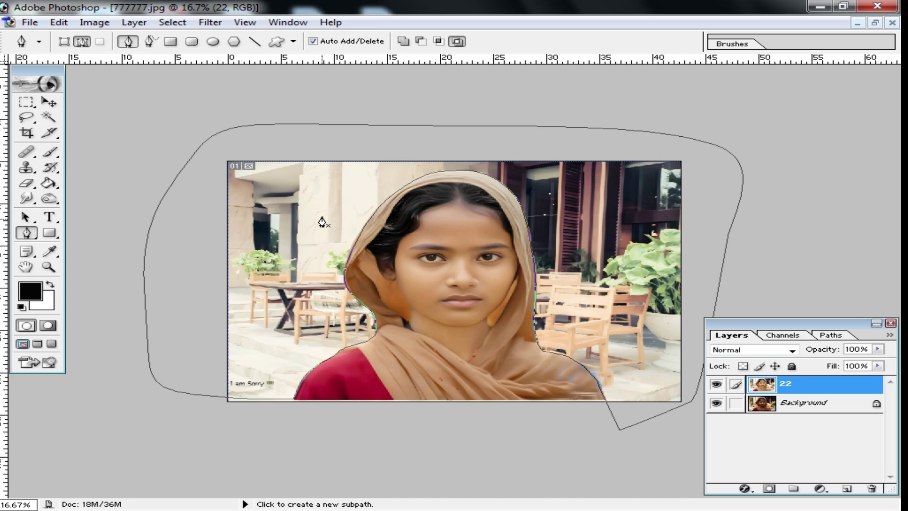
Convert the path to a new anti-aliased selection with 0 px feather and delete the background from layer 22
{"action": "right_click", "coordinate": [328, 205]}
{"action": "left_click", "coordinate": [438, 268]}
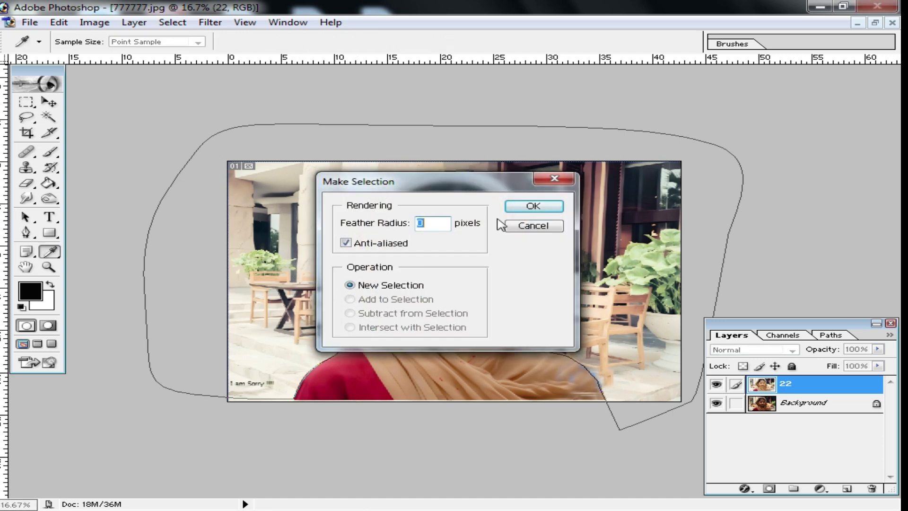
{"action": "left_click", "coordinate": [536, 206]}
{"action": "scroll", "coordinate": [476, 233], "scroll_direction": "up", "scroll_amount": 4}
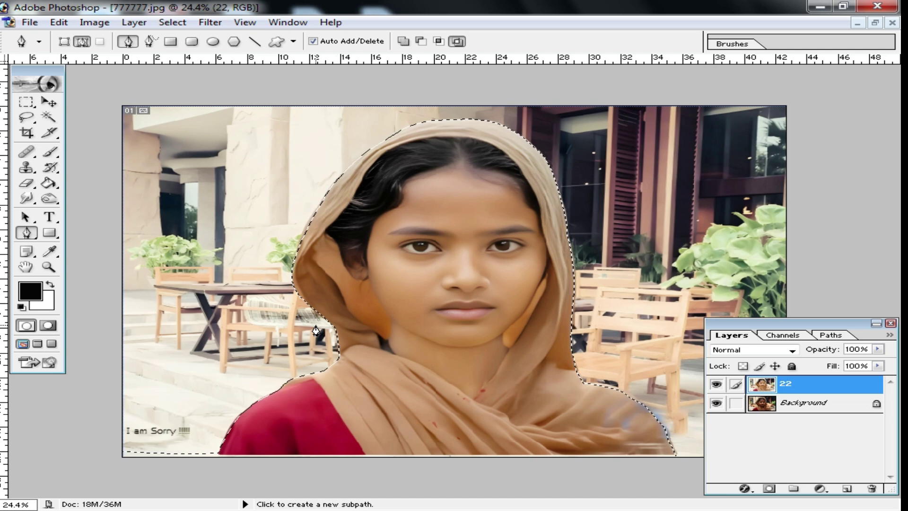
{"action": "key", "text": "Delete"}
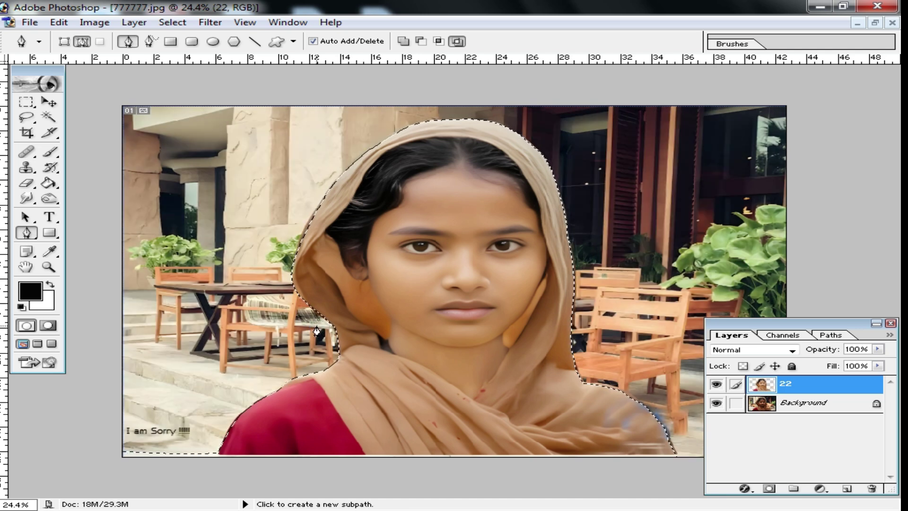
Hide the Background layer and clear the selection around the portrait
{"action": "left_click", "coordinate": [717, 403]}
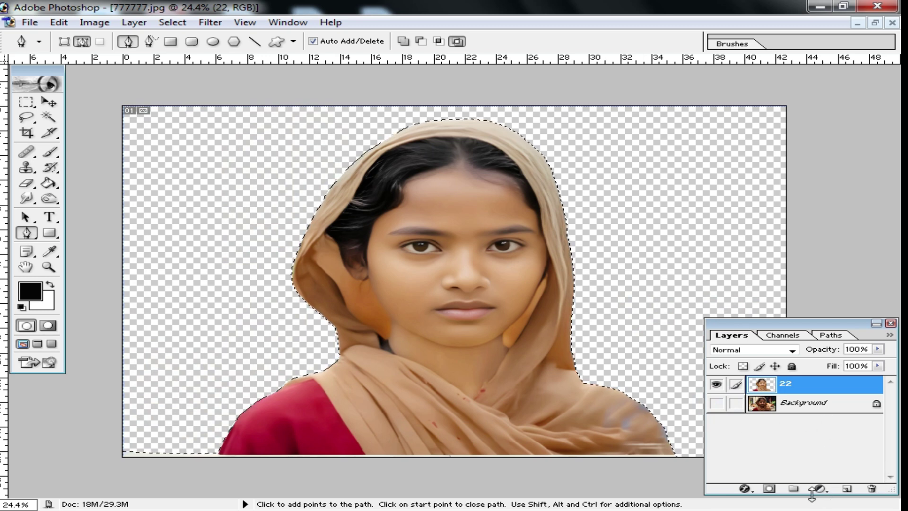
{"action": "left_click", "coordinate": [26, 101]}
{"action": "left_click", "coordinate": [171, 85]}
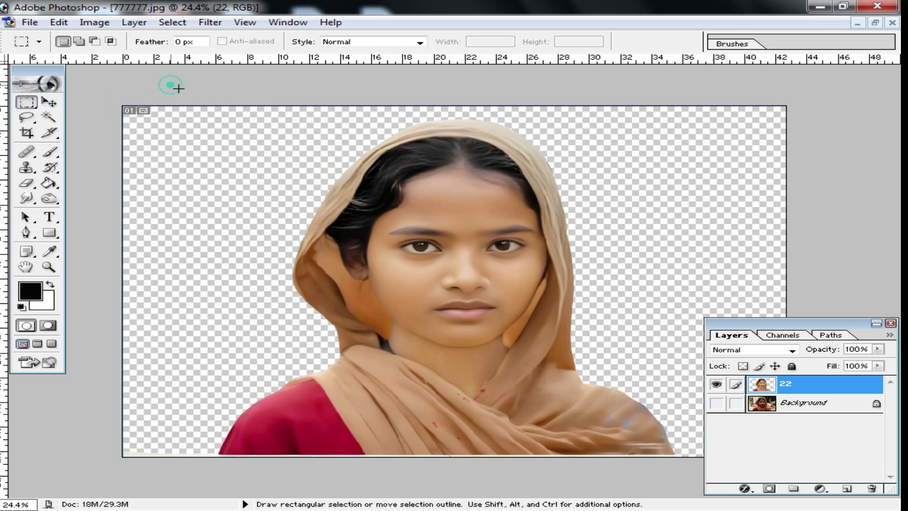
Add a solid color fill layer in purple 9933FF and place it beneath layer 22
{"action": "left_click", "coordinate": [820, 489]}
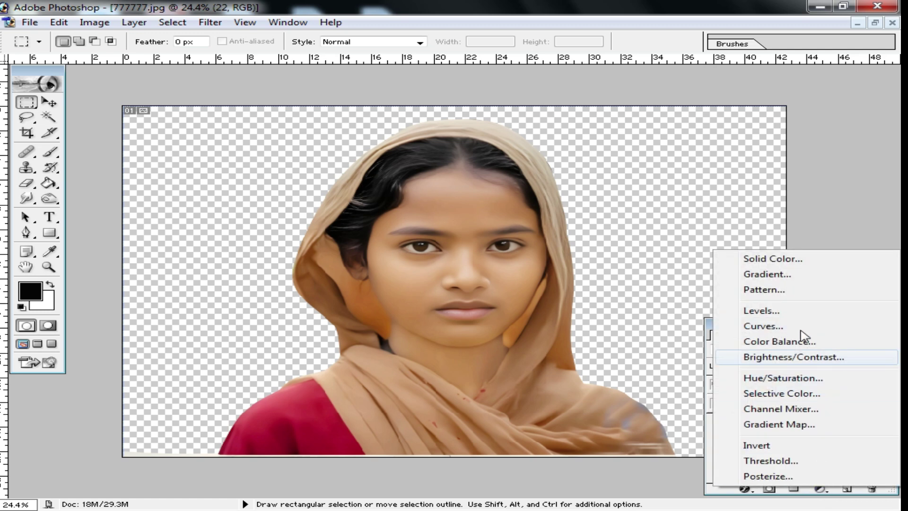
{"action": "left_click", "coordinate": [778, 259]}
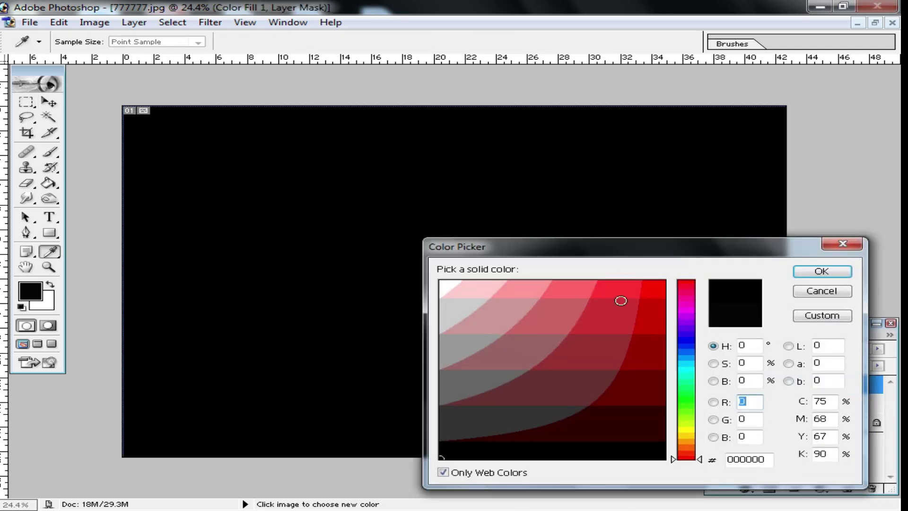
{"action": "left_click", "coordinate": [686, 325]}
{"action": "left_click", "coordinate": [616, 286]}
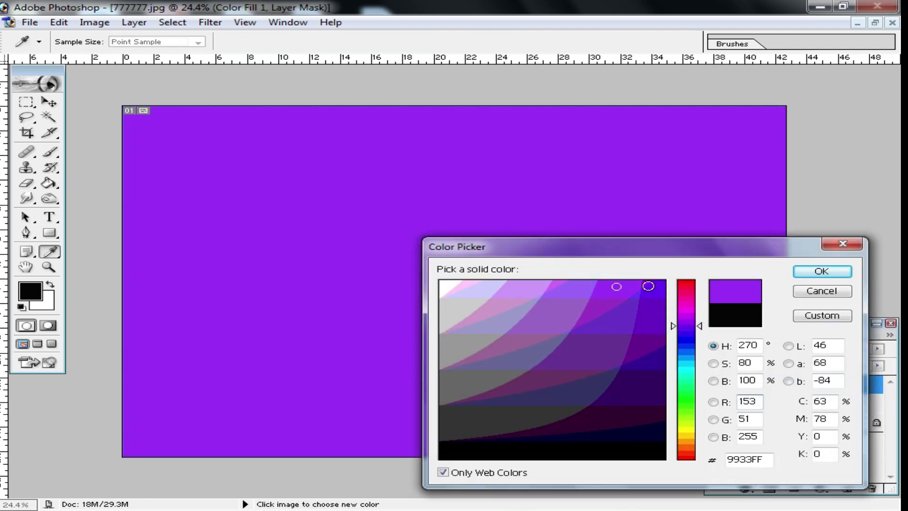
{"action": "left_click", "coordinate": [814, 272]}
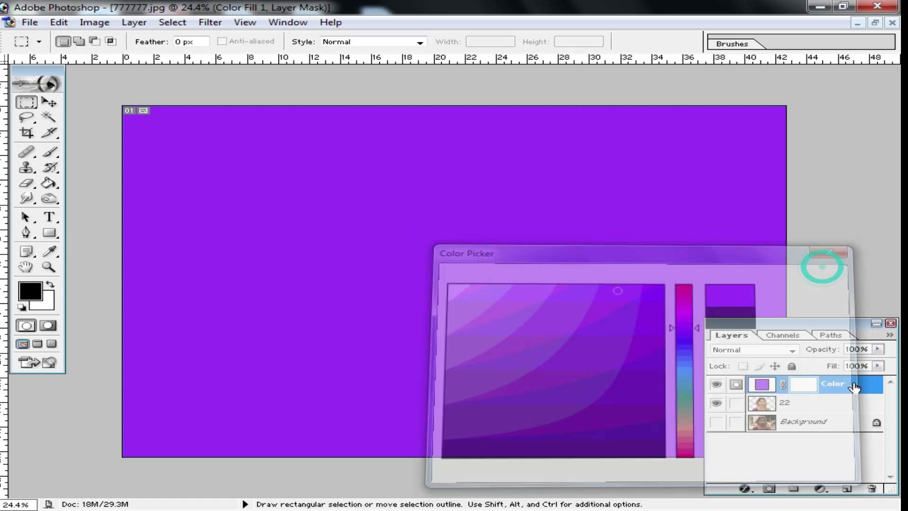
{"action": "left_click_drag", "start_coordinate": [846, 387], "coordinate": [852, 415]}
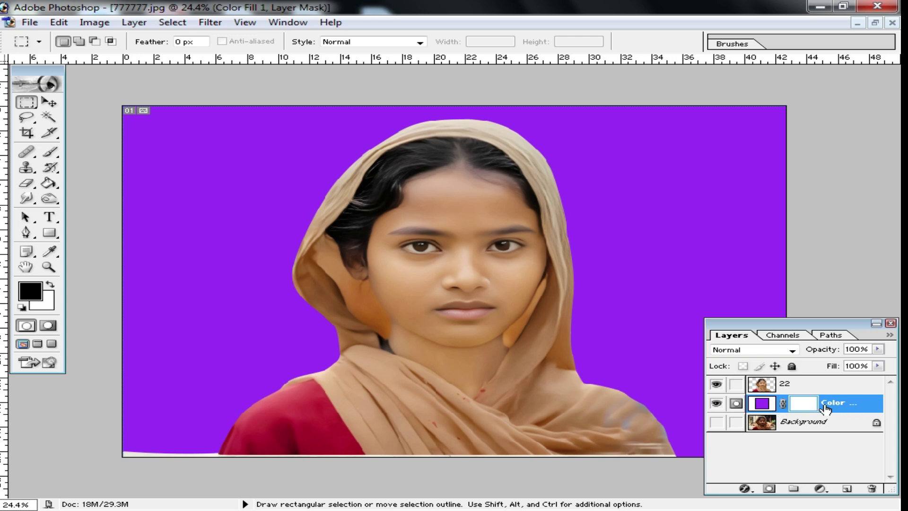
Select layer 22, clear the Crop tool's preset dimensions, and crop the image to an upright frame around the portrait
{"action": "left_click", "coordinate": [48, 102]}
{"action": "left_click", "coordinate": [538, 290]}
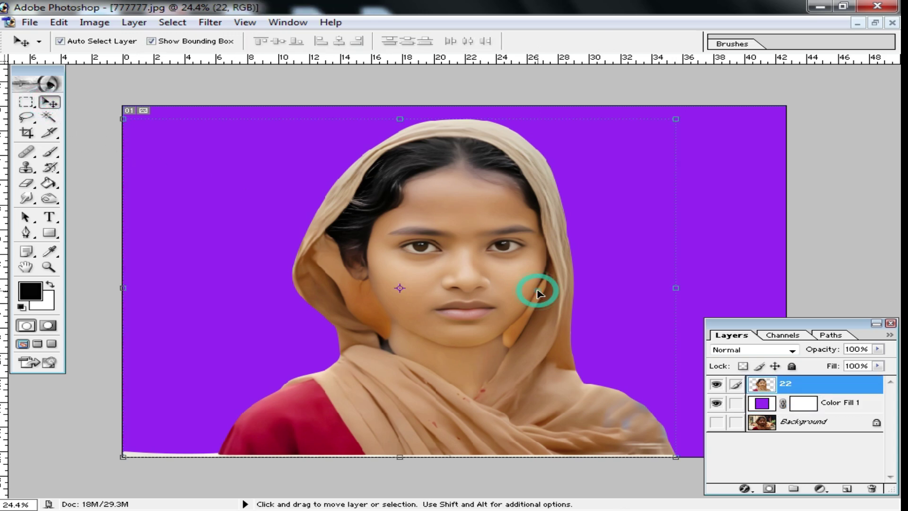
{"action": "left_click", "coordinate": [27, 133]}
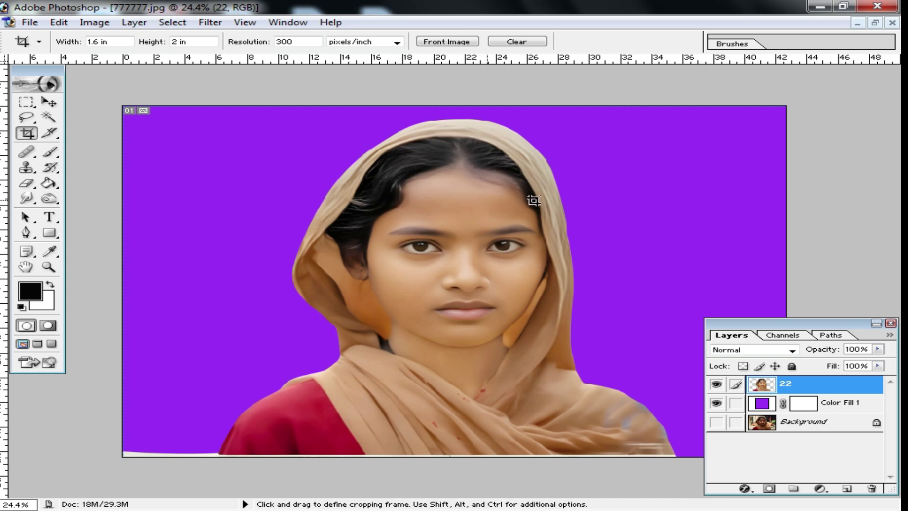
{"action": "left_click", "coordinate": [527, 42]}
{"action": "left_click_drag", "start_coordinate": [281, 106], "coordinate": [633, 450]}
{"action": "double_click", "coordinate": [505, 277]}
{"action": "scroll", "coordinate": [506, 277], "scroll_direction": "up", "scroll_amount": 3}
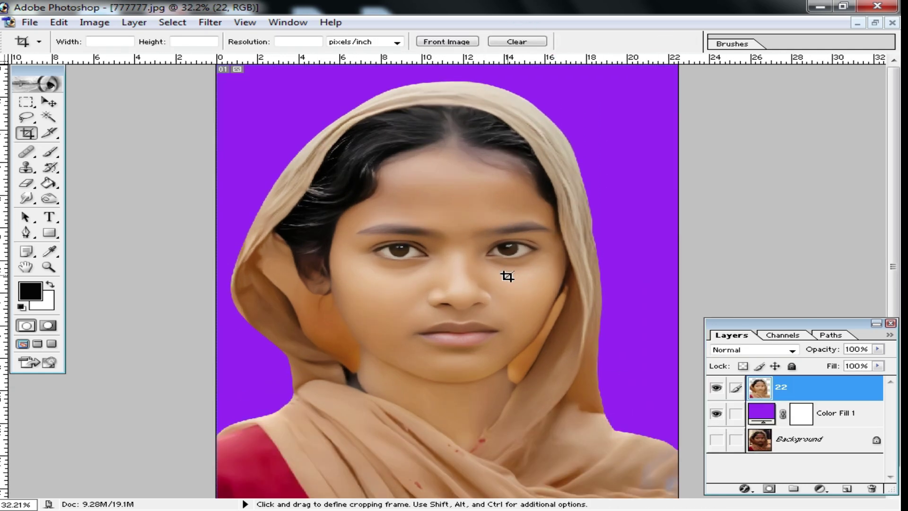
Merge layer 22 with the purple fill layer, show the Background layer, and toggle layer 22 to compare before and after
{"action": "left_click", "coordinate": [468, 263], "text": "ctrl"}
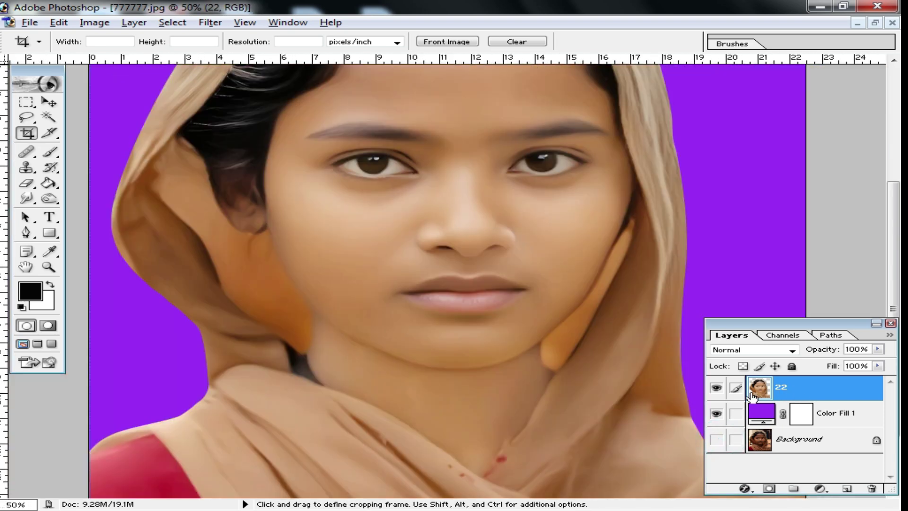
{"action": "key", "text": "shift+ctrl+e"}
{"action": "left_click", "coordinate": [717, 414]}
{"action": "left_click", "coordinate": [717, 388]}
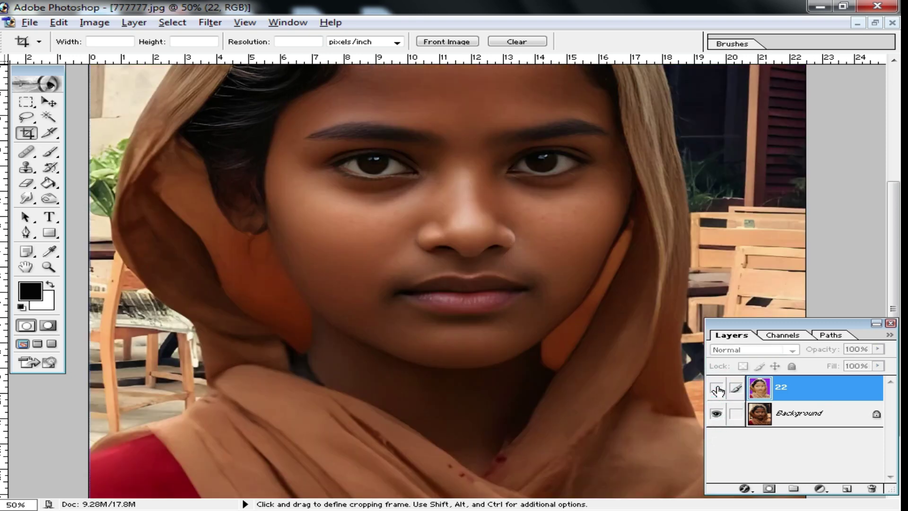
{"action": "left_click", "coordinate": [717, 389]}
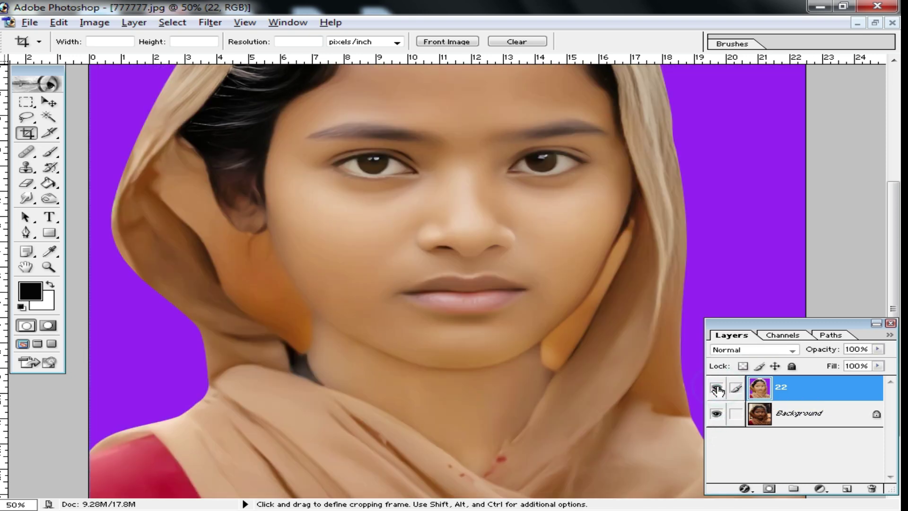
{"action": "left_click", "coordinate": [477, 286], "text": "alt"}
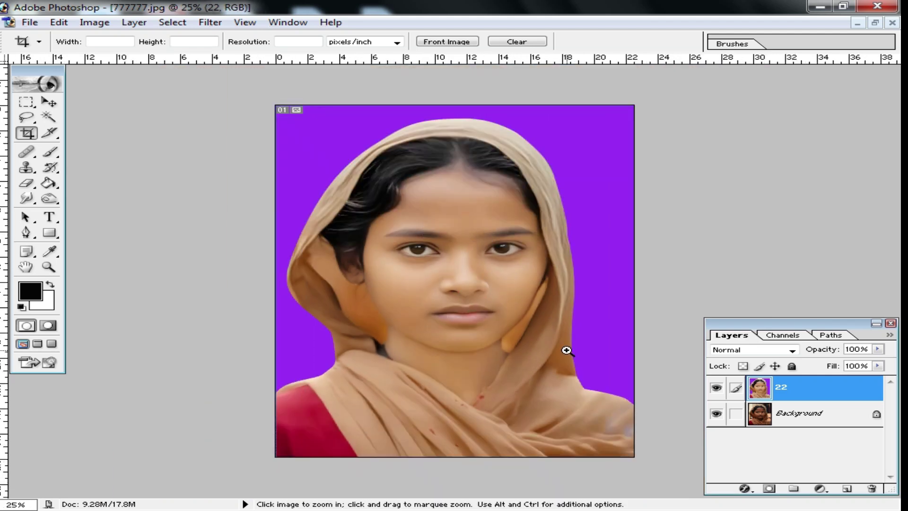
Adjust layer 22's highlights with Color Balance, setting the yellow-blue level to +18 and shifting the cyan-red level toward cyan
{"action": "key", "text": "ctrl+plus"}
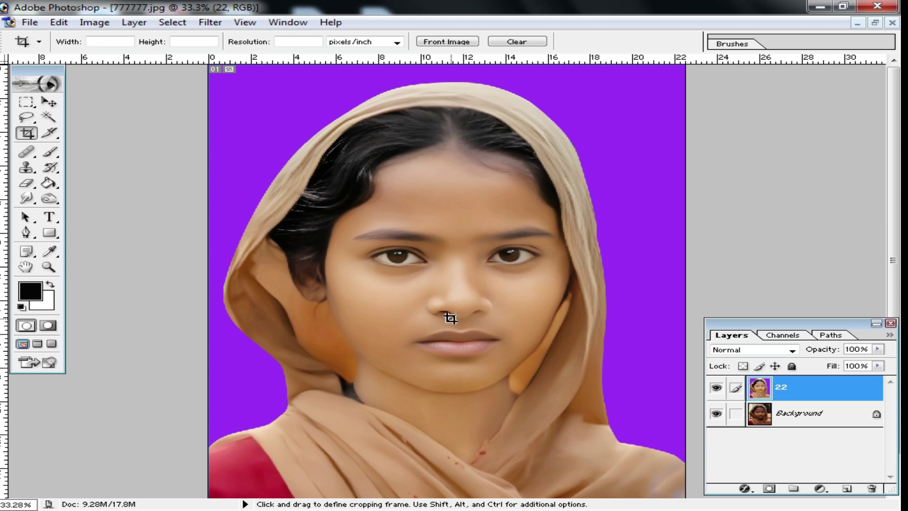
{"action": "key", "text": "i"}
{"action": "key", "text": "ctrl+b"}
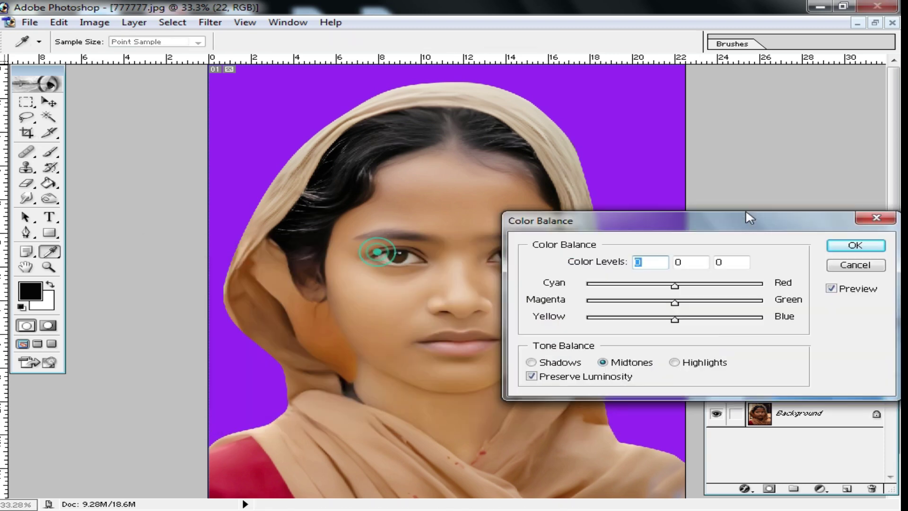
{"action": "left_click_drag", "start_coordinate": [746, 217], "coordinate": [656, 165]}
{"action": "left_click", "coordinate": [696, 299]}
{"action": "left_click_drag", "start_coordinate": [681, 254], "coordinate": [704, 258]}
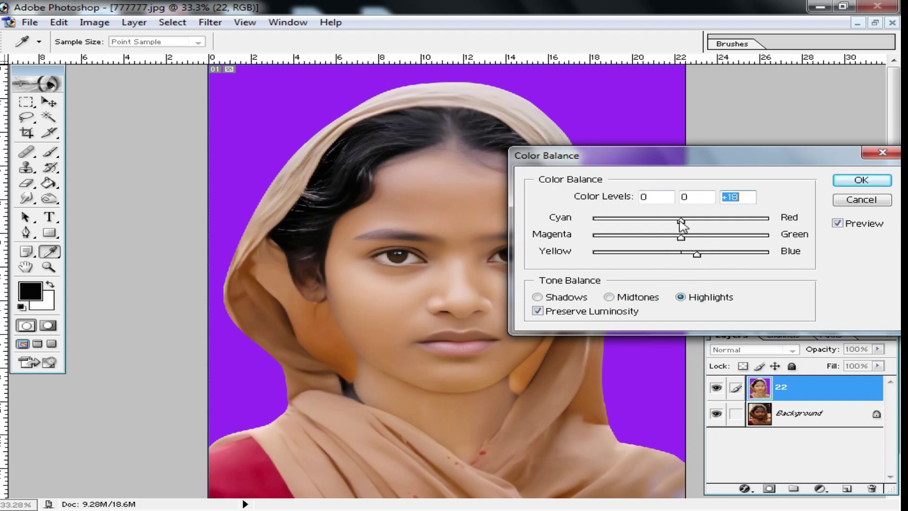
{"action": "left_click_drag", "start_coordinate": [681, 220], "coordinate": [663, 220]}
{"action": "left_click", "coordinate": [861, 180]}
{"action": "key", "text": "c"}
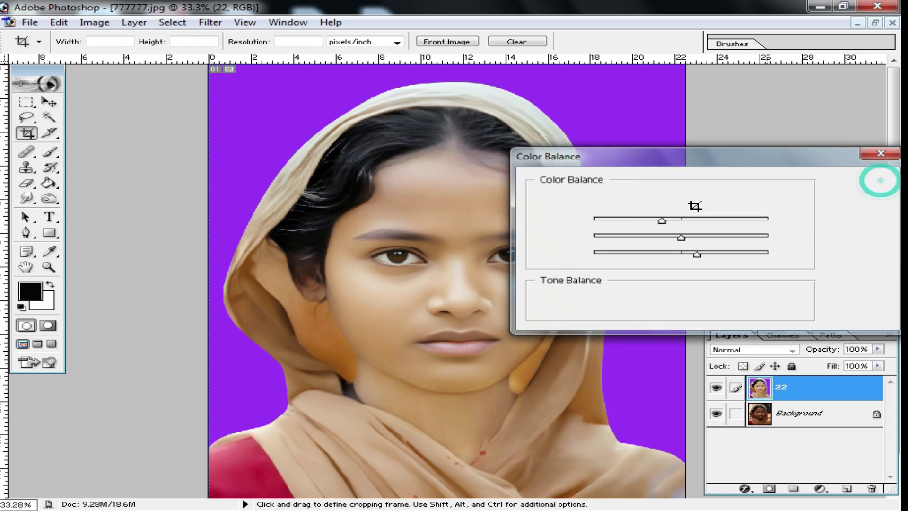
Merge layer 22 down into the Background layer
{"action": "key", "text": "ctrl+plus"}
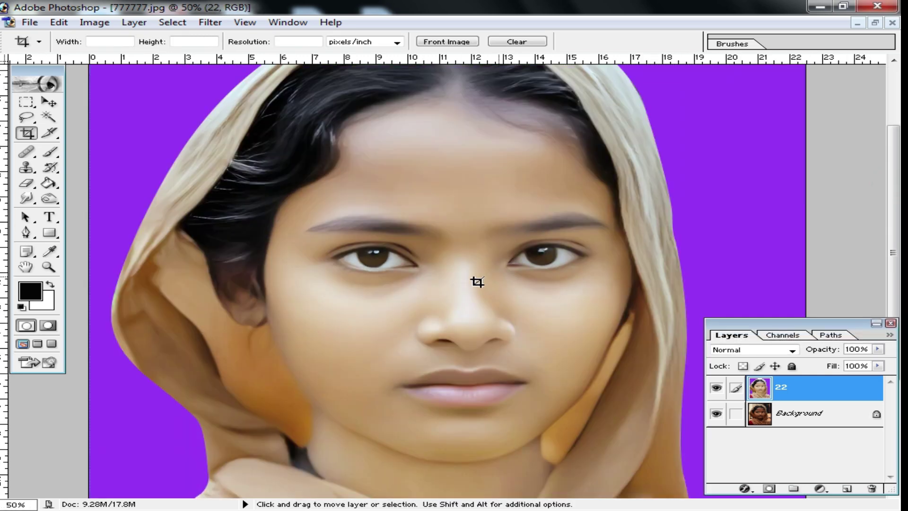
{"action": "left_click", "coordinate": [473, 245], "text": "ctrl"}
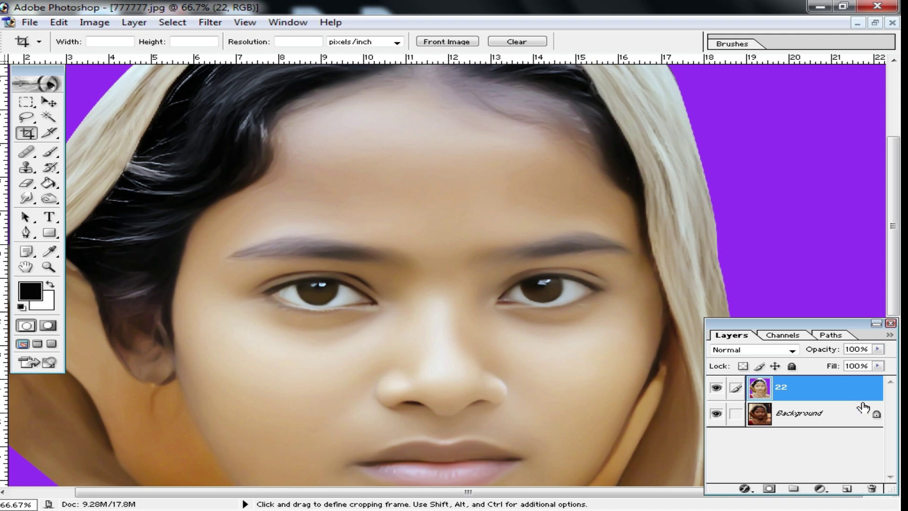
{"action": "key", "text": "ctrl+e"}
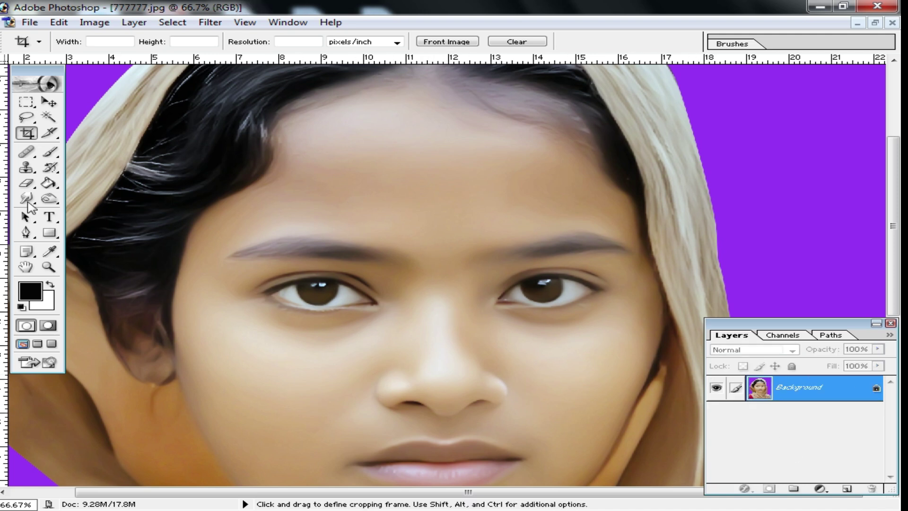
Choose the Eraser and swap the foreground and background colors so that it erases to black
{"action": "left_click", "coordinate": [27, 184]}
{"action": "left_click", "coordinate": [436, 209]}
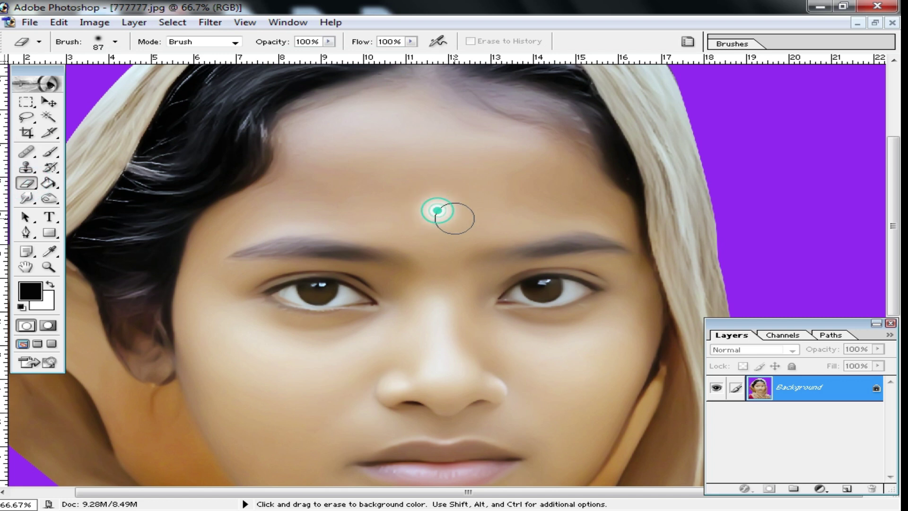
{"action": "key", "text": "ctrl+z"}
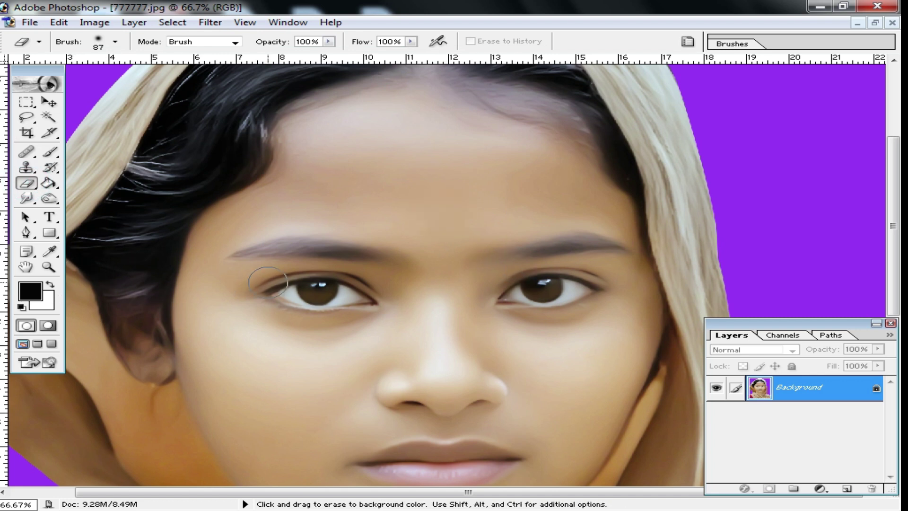
{"action": "key", "text": "x"}
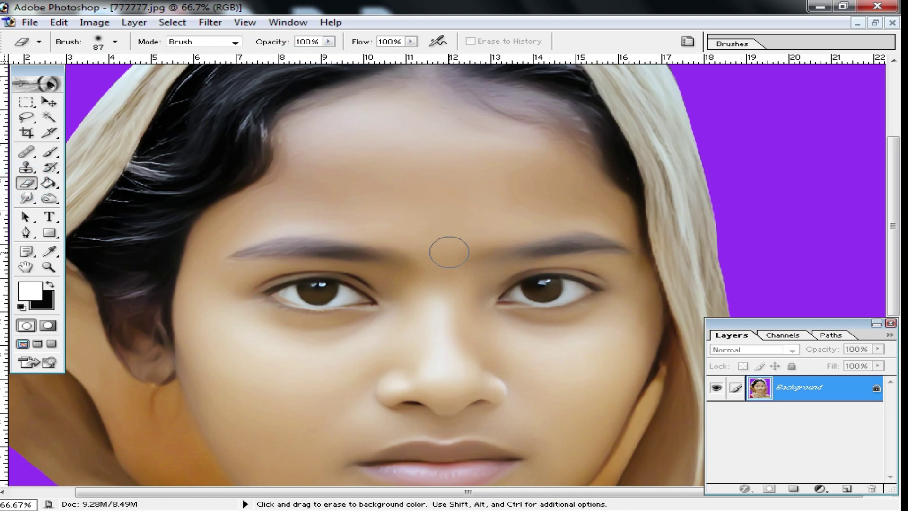
Try a small black bindi dot between the eyebrows with the Eraser reduced to a brush size of 20
{"action": "key", "text": "bracketleft"}
{"action": "key", "text": "bracketleft"}
{"action": "key", "text": "bracketleft"}
{"action": "key", "text": "bracketleft"}
{"action": "key", "text": "bracketleft"}
{"action": "key", "text": "bracketleft"}
{"action": "left_click", "coordinate": [435, 249]}
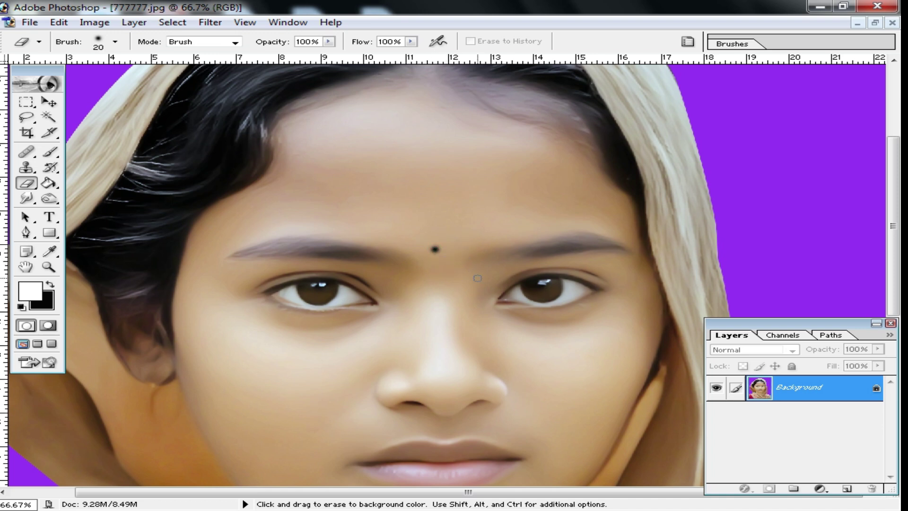
Undo the small dot and place a larger black bindi between the eyebrows with the Eraser at brush size 30
{"action": "scroll", "coordinate": [478, 278], "scroll_direction": "down", "scroll_amount": 2}
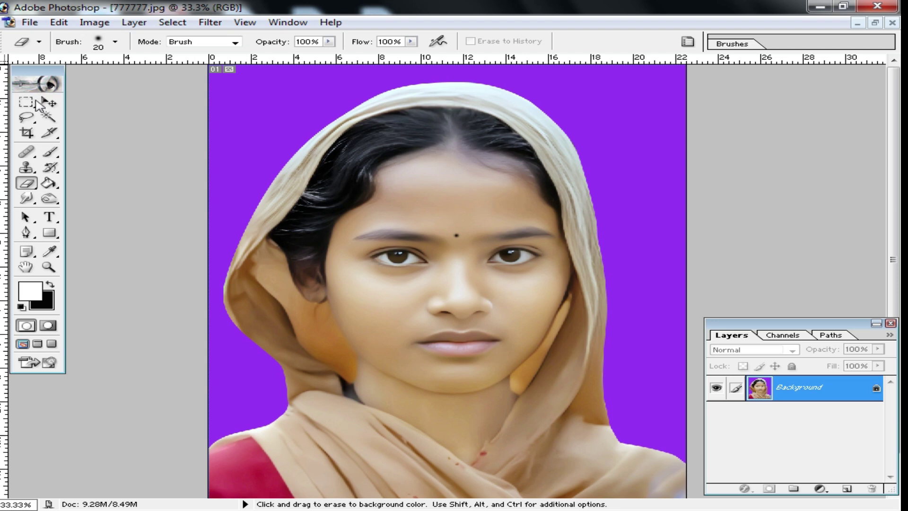
{"action": "left_click", "coordinate": [30, 102]}
{"action": "left_click", "coordinate": [28, 185]}
{"action": "left_click", "coordinate": [459, 249], "text": "ctrl"}
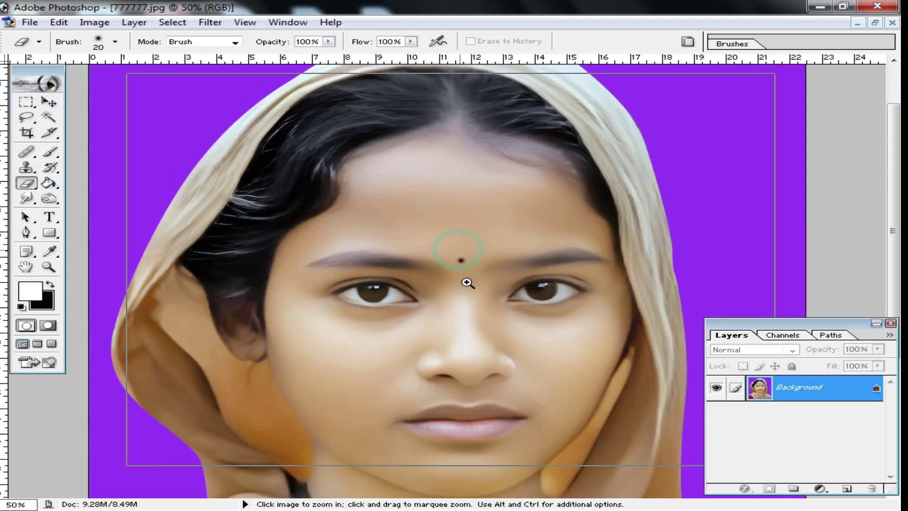
{"action": "left_click", "coordinate": [465, 280], "text": "ctrl"}
{"action": "left_click", "coordinate": [461, 284], "text": "ctrl"}
{"action": "left_click", "coordinate": [428, 288]}
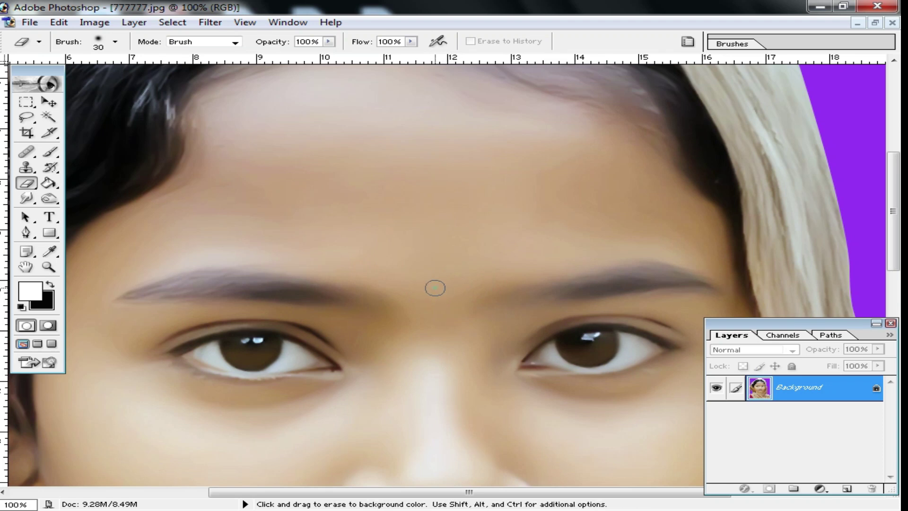
{"action": "left_click", "coordinate": [436, 288]}
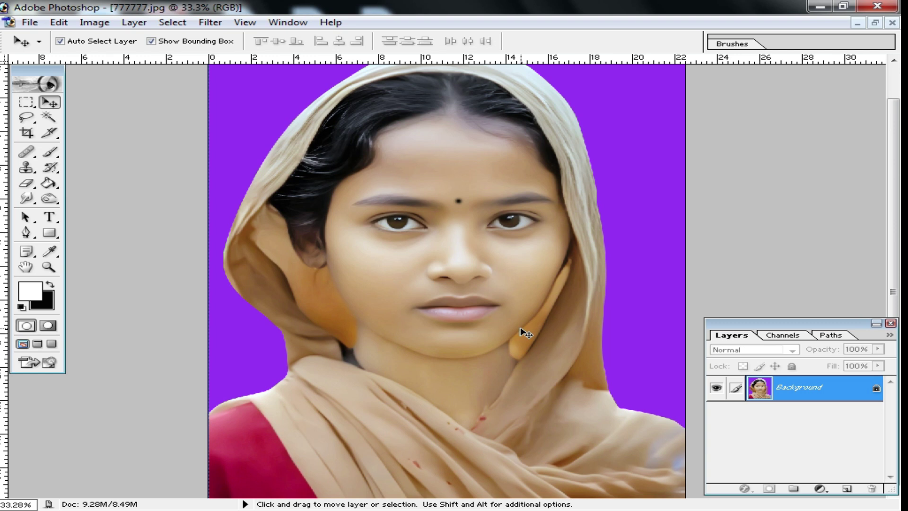